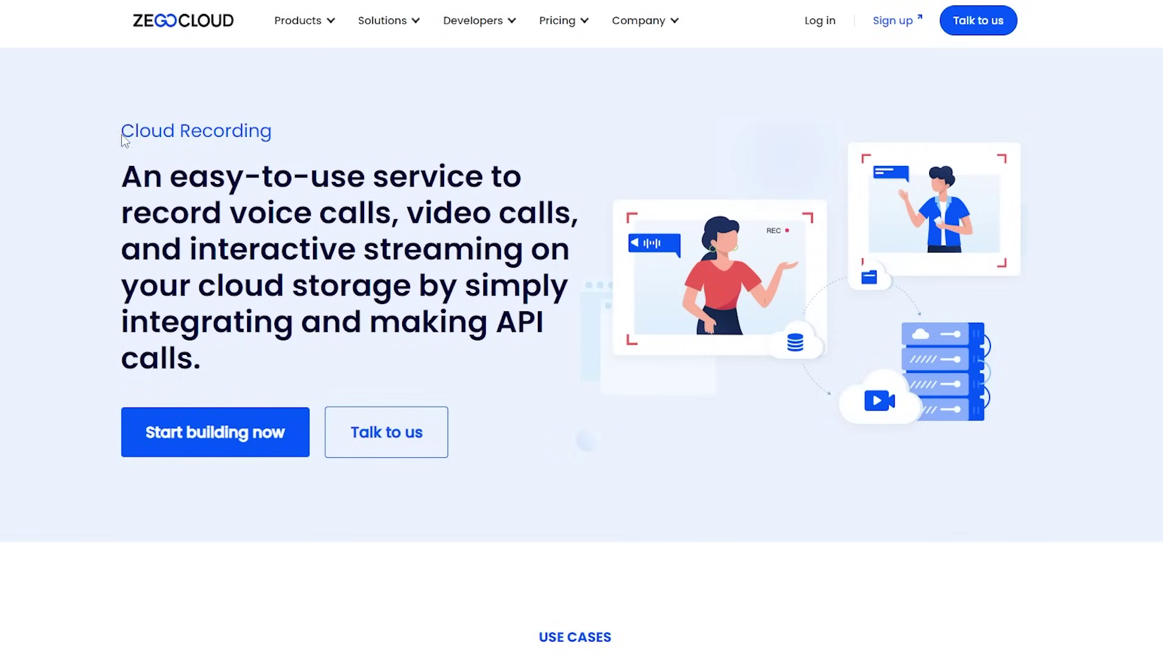
# - Highlight the Cloud Recording heading, then scroll down to the use cases and back
pyautogui.moveTo(122, 131); pyautogui.dragTo(265, 138)
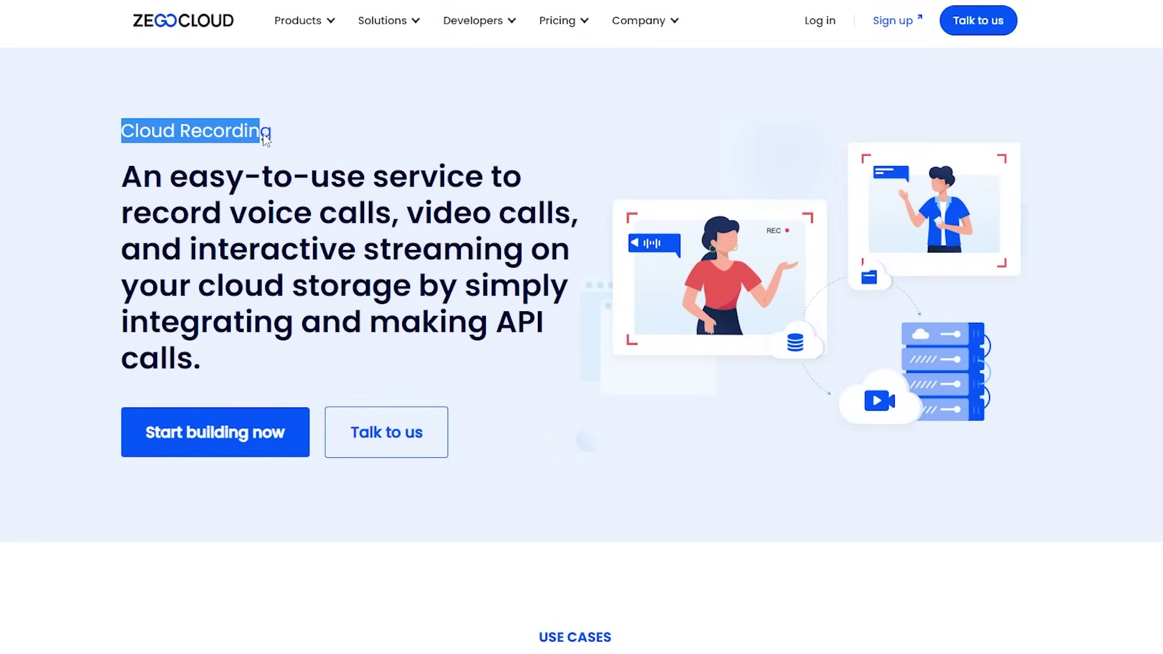
pyautogui.click(313, 135)
pyautogui.scroll(-10, 697, 418)
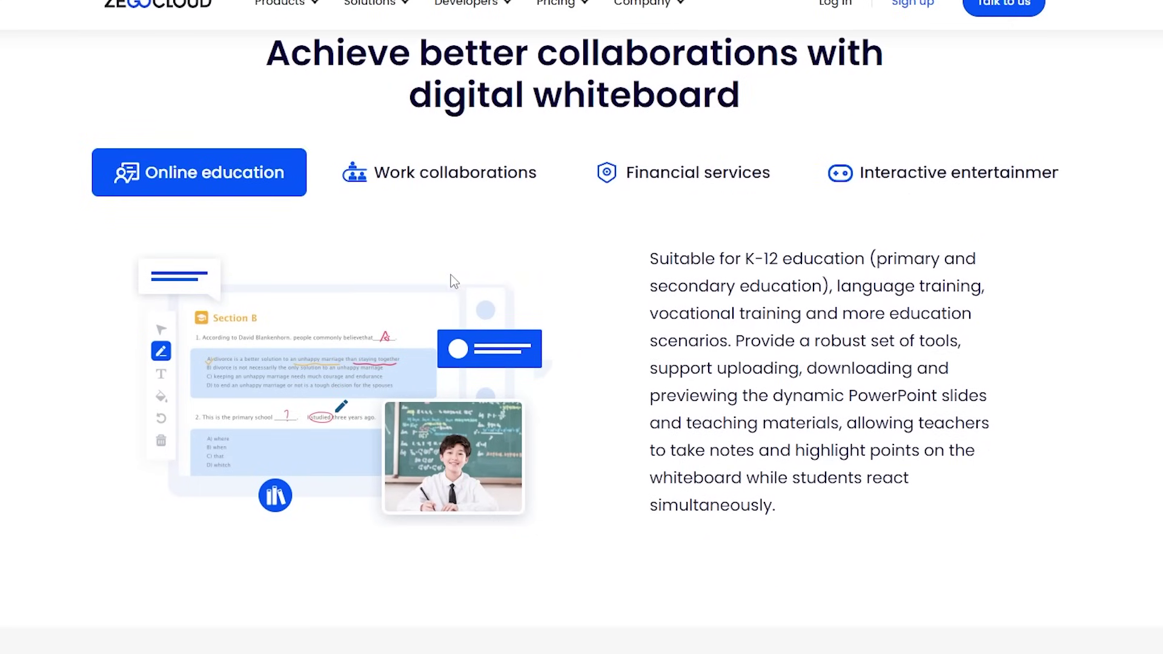
pyautogui.scroll(1, 452, 271)
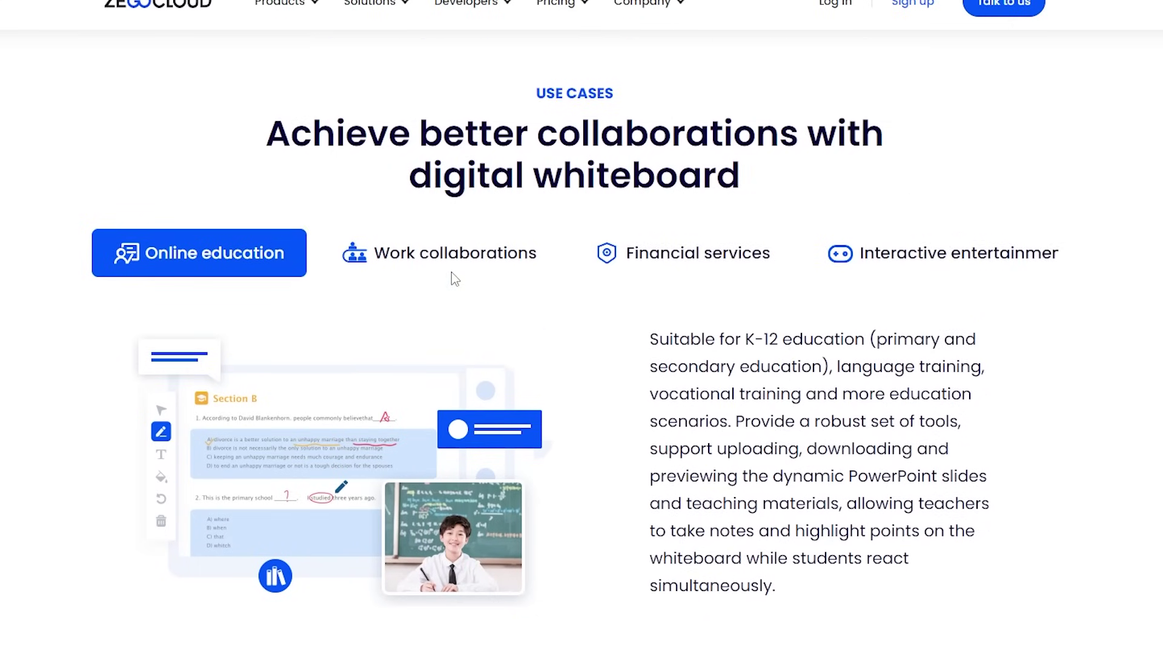
# - Show the Work collaborations use case and highlight the analytics product title
pyautogui.click(398, 279)
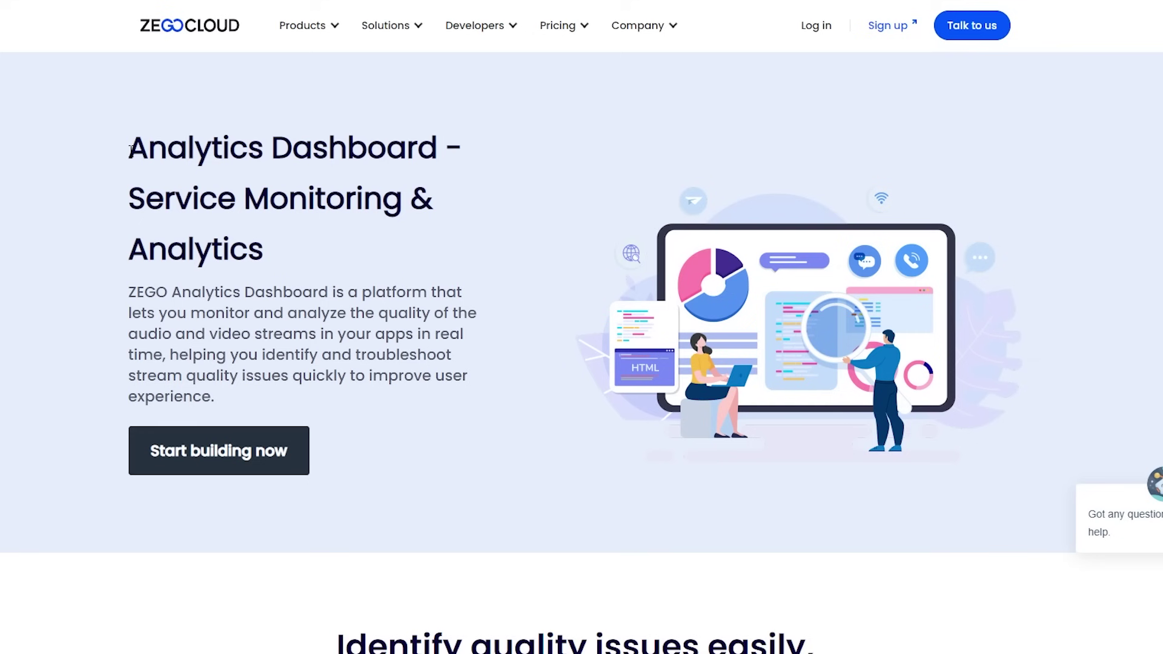
pyautogui.moveTo(129, 149); pyautogui.dragTo(426, 151)
pyautogui.scroll(-10, 503, 397)
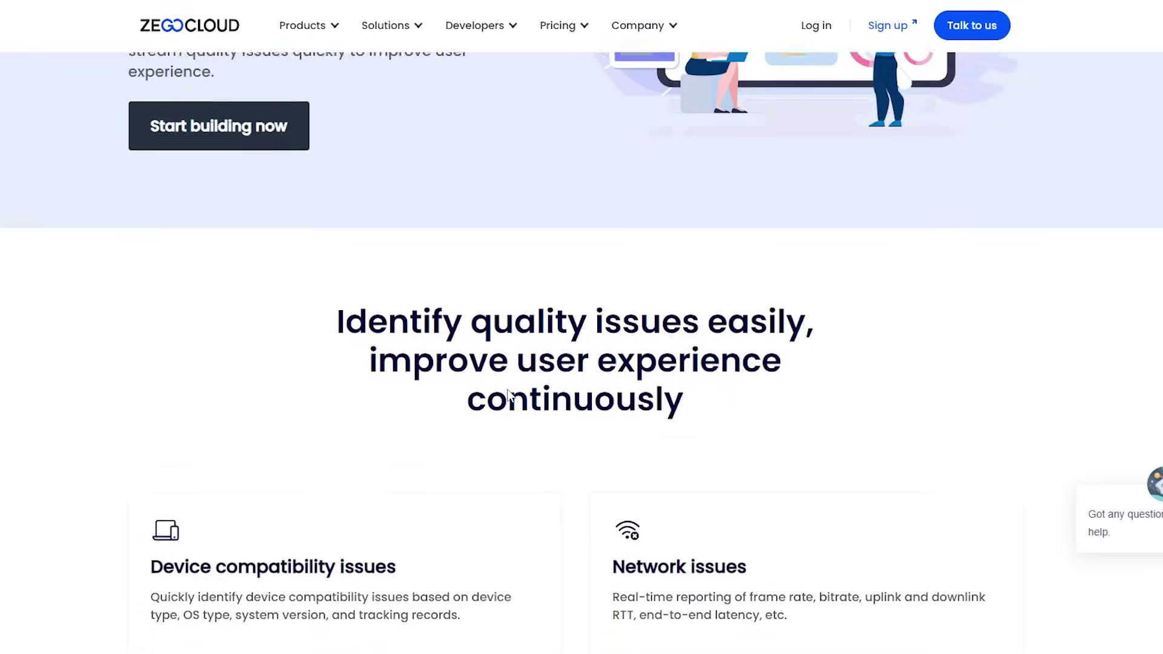
pyautogui.scroll(2, 509, 398)
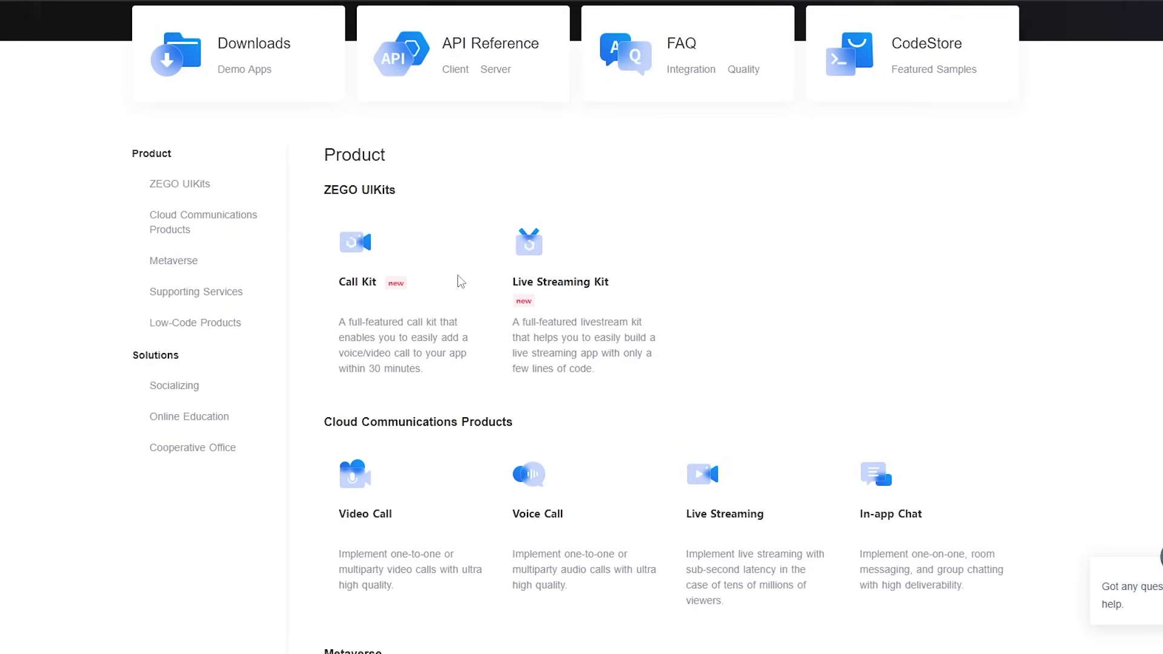
# - View details for the ZEGO Live, Live Audio, Roomkit, Avatar and Effects apps
pyautogui.scroll(-3, 460, 280)
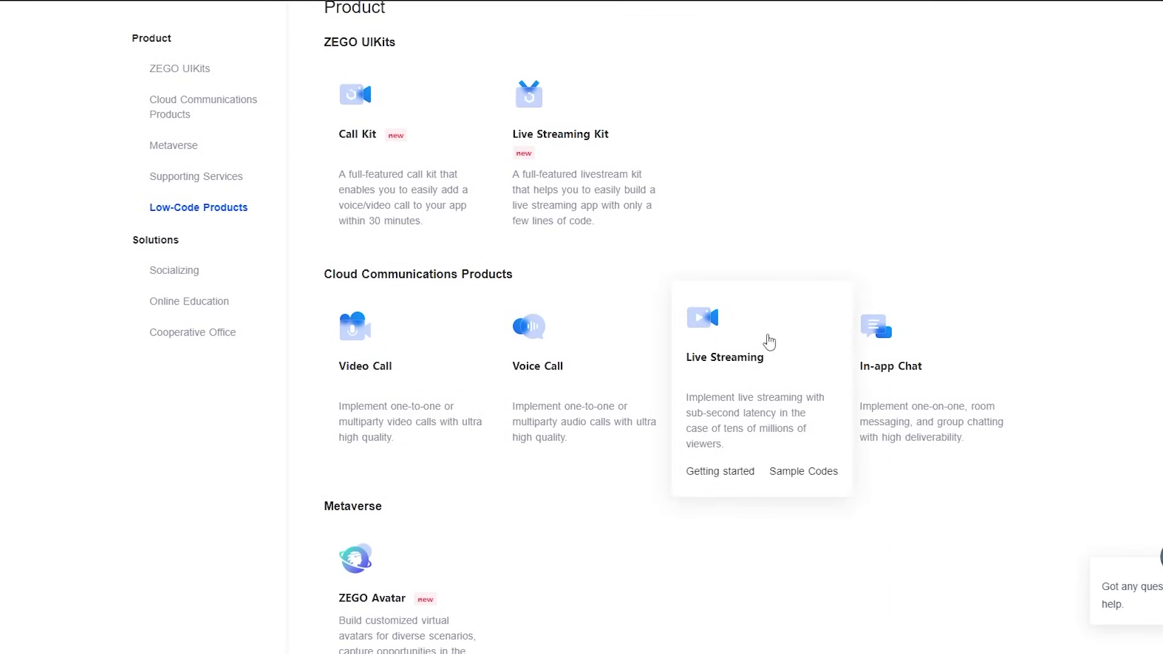
pyautogui.scroll(-1, 903, 424)
pyautogui.scroll(-1, 378, 476)
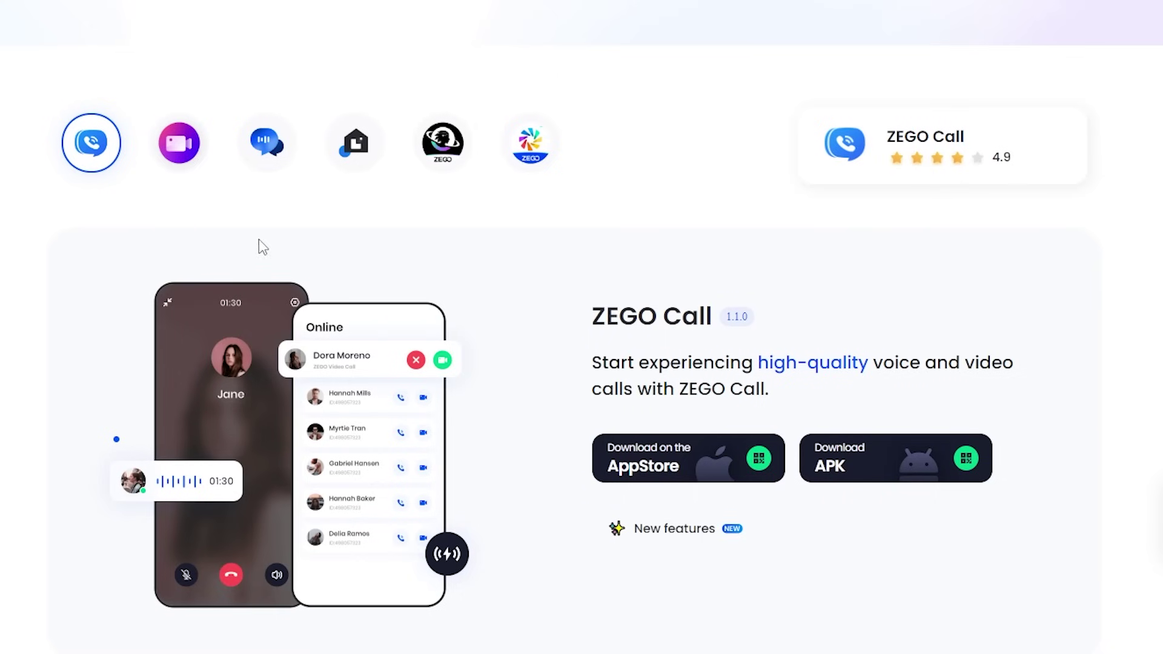
pyautogui.click(179, 143)
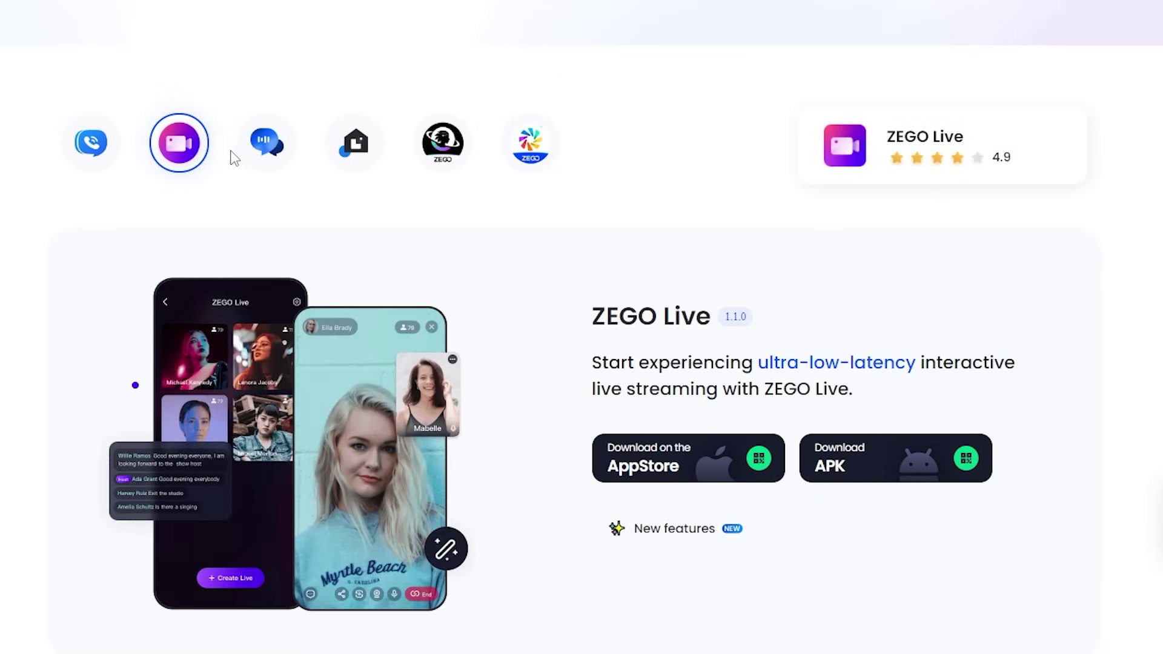
pyautogui.click(271, 159)
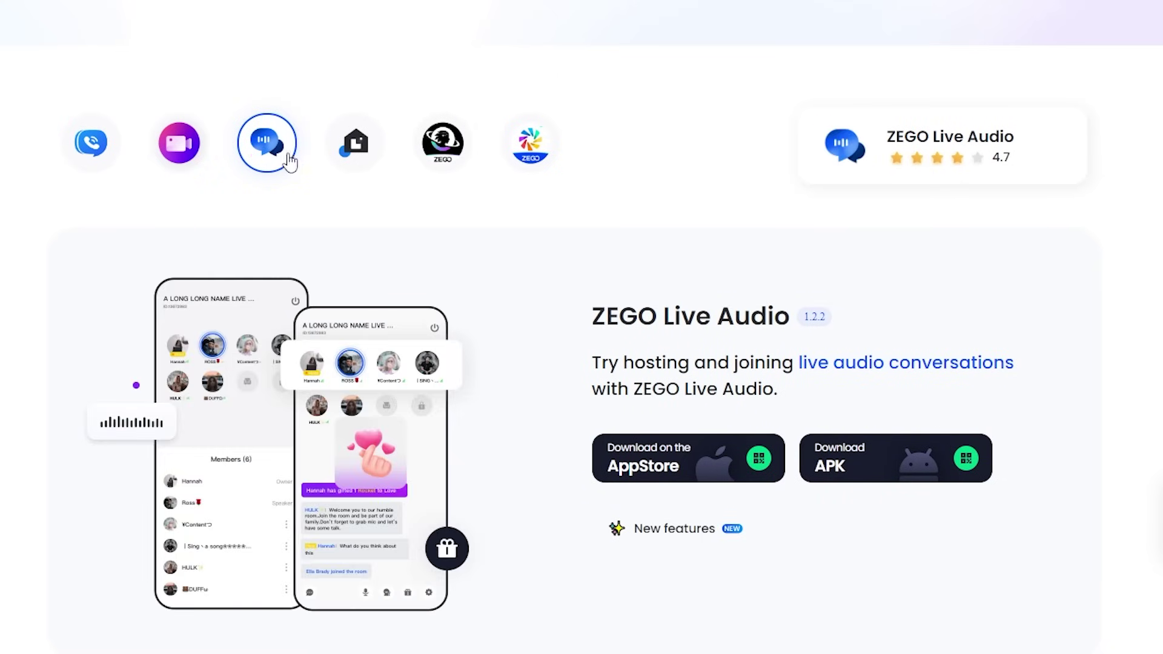
pyautogui.click(337, 152)
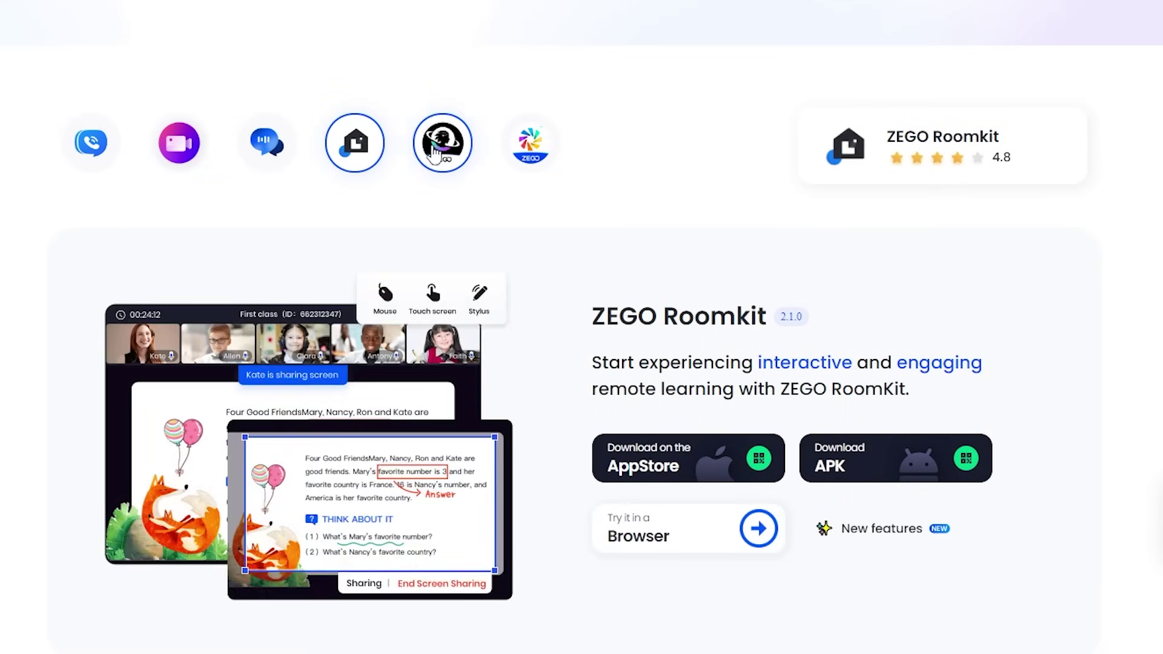
pyautogui.click(435, 154)
pyautogui.click(527, 155)
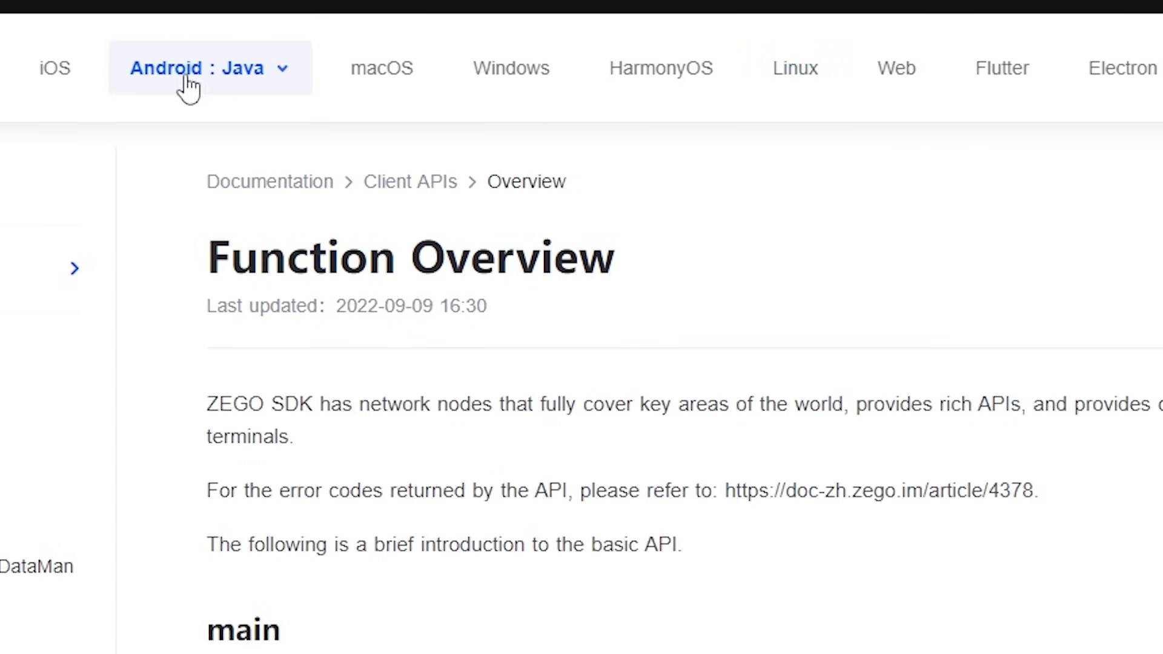
# - View the API Function Overview for iOS, macOS, Windows, HarmonyOS and Linux
pyautogui.click(56, 70)
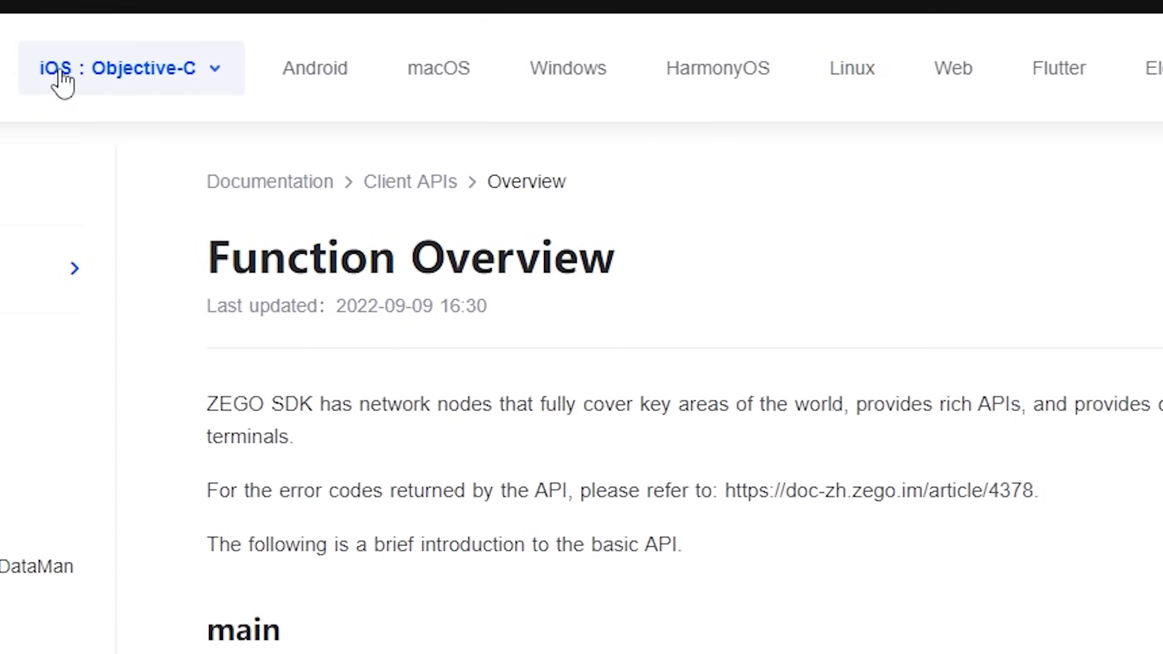
pyautogui.click(428, 91)
pyautogui.click(538, 88)
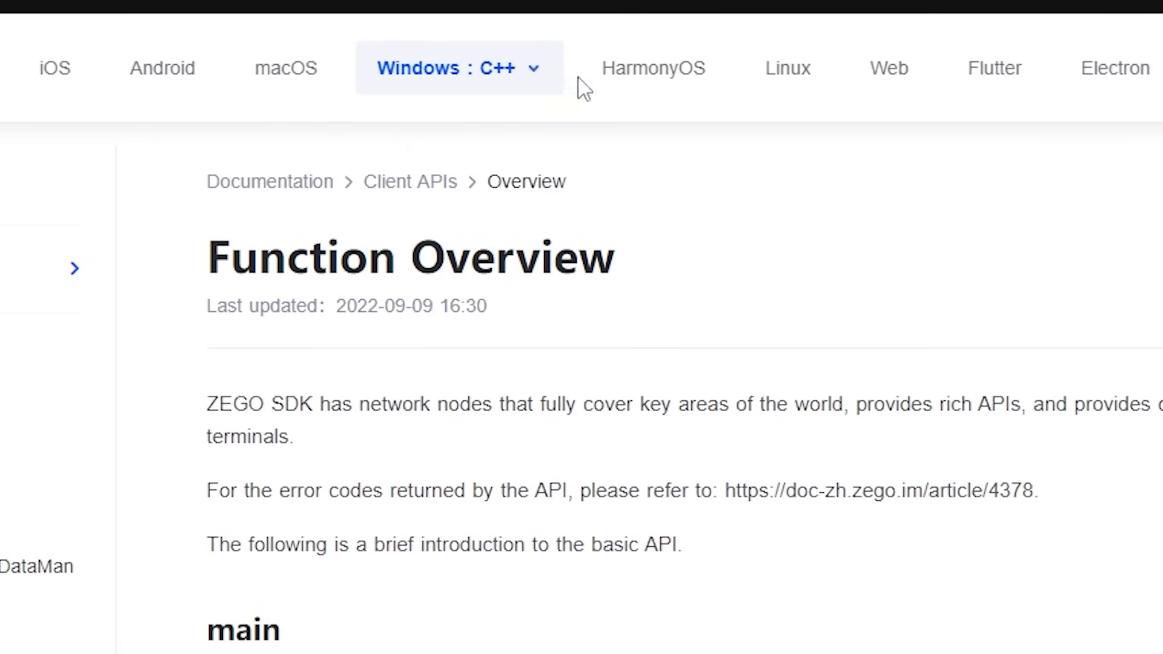
pyautogui.click(659, 94)
pyautogui.click(781, 97)
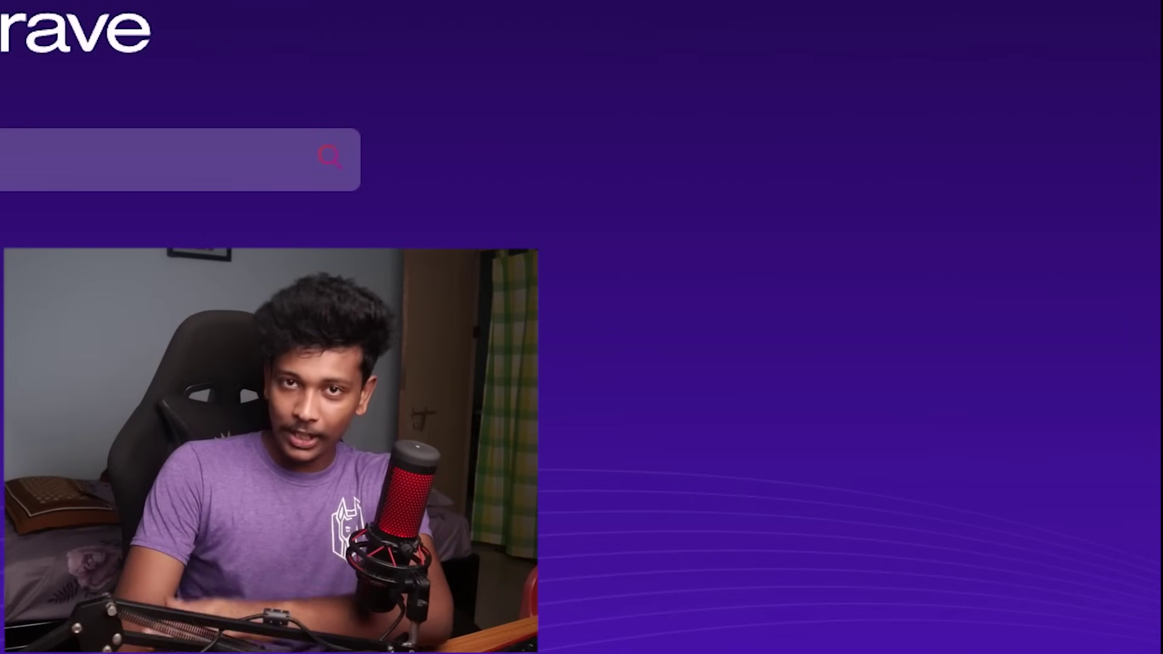
pyautogui.click(947, 653)
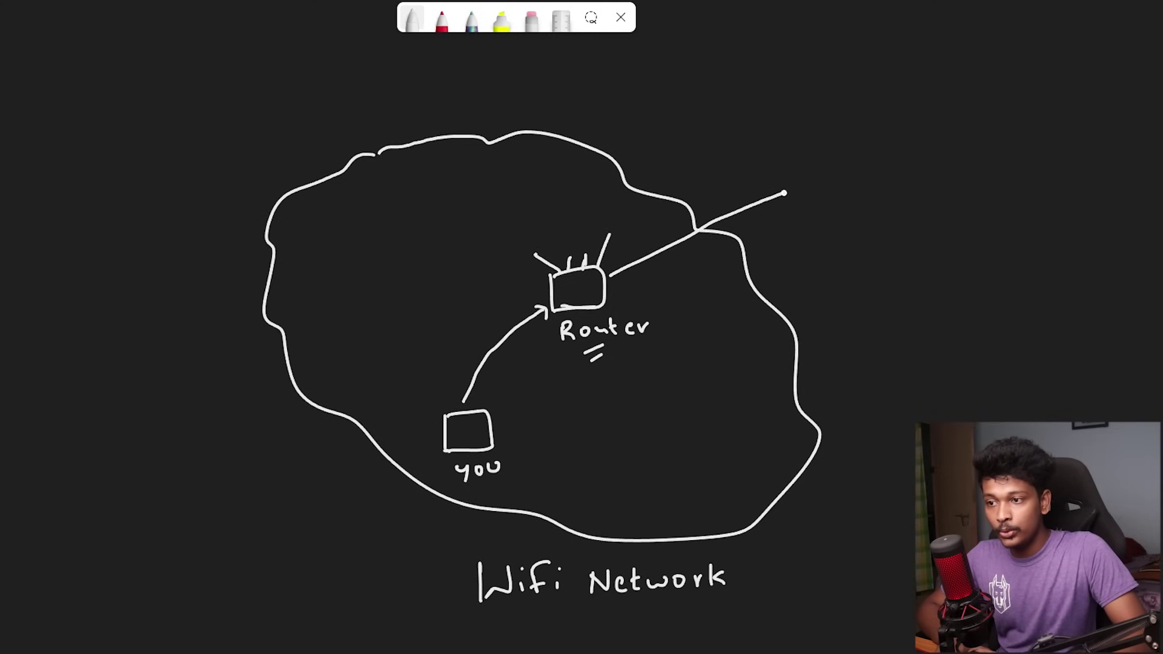
# - Add an arrowhead and Internet cloud, circle the router, and label it DNS with an arrow
pyautogui.moveTo(770, 175); pyautogui.dragTo(788, 207)
pyautogui.moveTo(855, 108)
pyautogui.mouseDown()
pyautogui.moveTo(831, 215)
pyautogui.moveTo(941, 103)
pyautogui.moveTo(837, 118)
pyautogui.mouseUp()
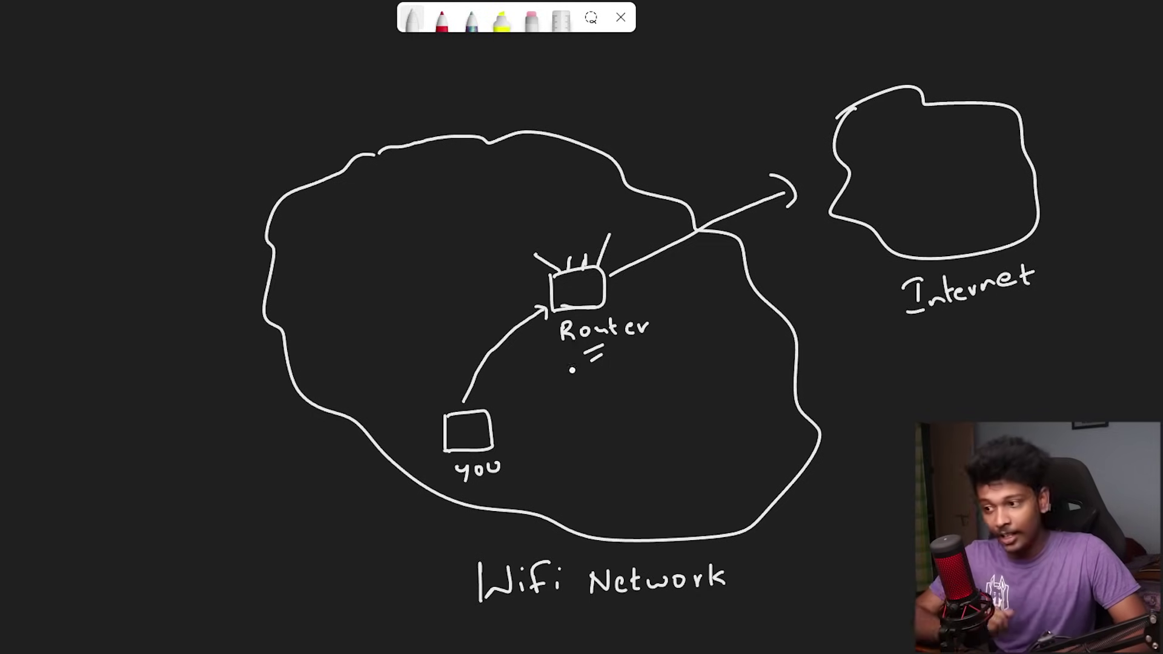
pyautogui.moveTo(565, 363)
pyautogui.mouseDown()
pyautogui.moveTo(637, 352)
pyautogui.moveTo(618, 248)
pyautogui.moveTo(539, 255)
pyautogui.moveTo(557, 352)
pyautogui.moveTo(575, 365)
pyautogui.mouseUp()
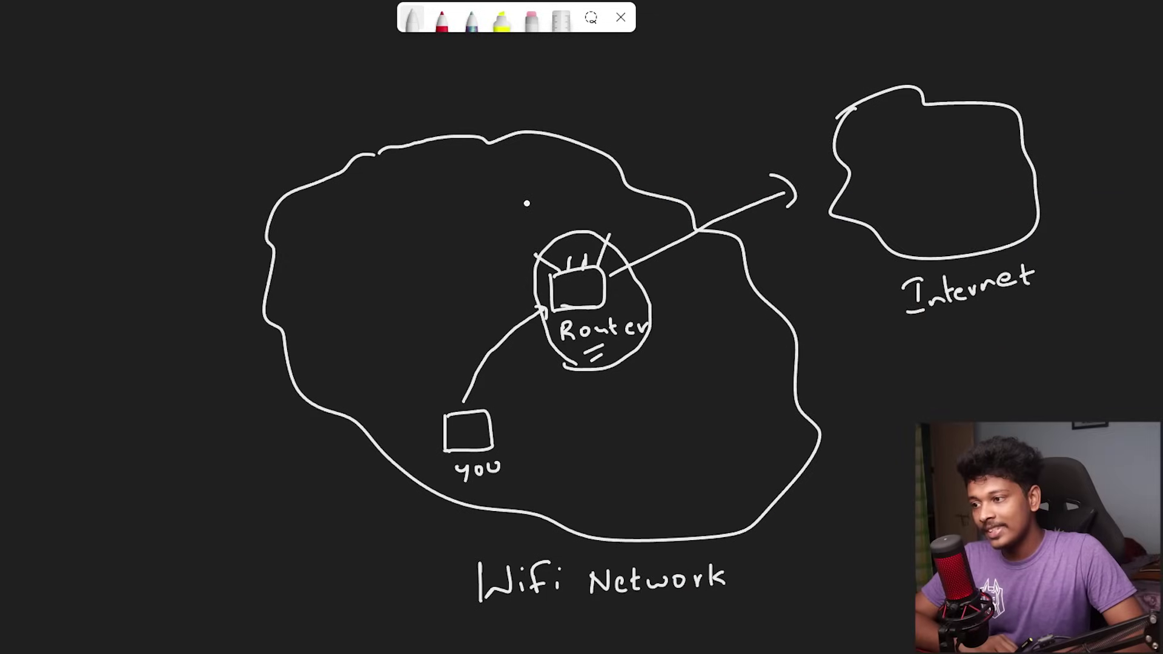
pyautogui.moveTo(527, 204); pyautogui.dragTo(548, 232)
pyautogui.moveTo(506, 193); pyautogui.dragTo(512, 205)
pyautogui.moveTo(520, 195)
pyautogui.mouseDown()
pyautogui.moveTo(541, 180)
pyautogui.moveTo(544, 192)
pyautogui.mouseUp()
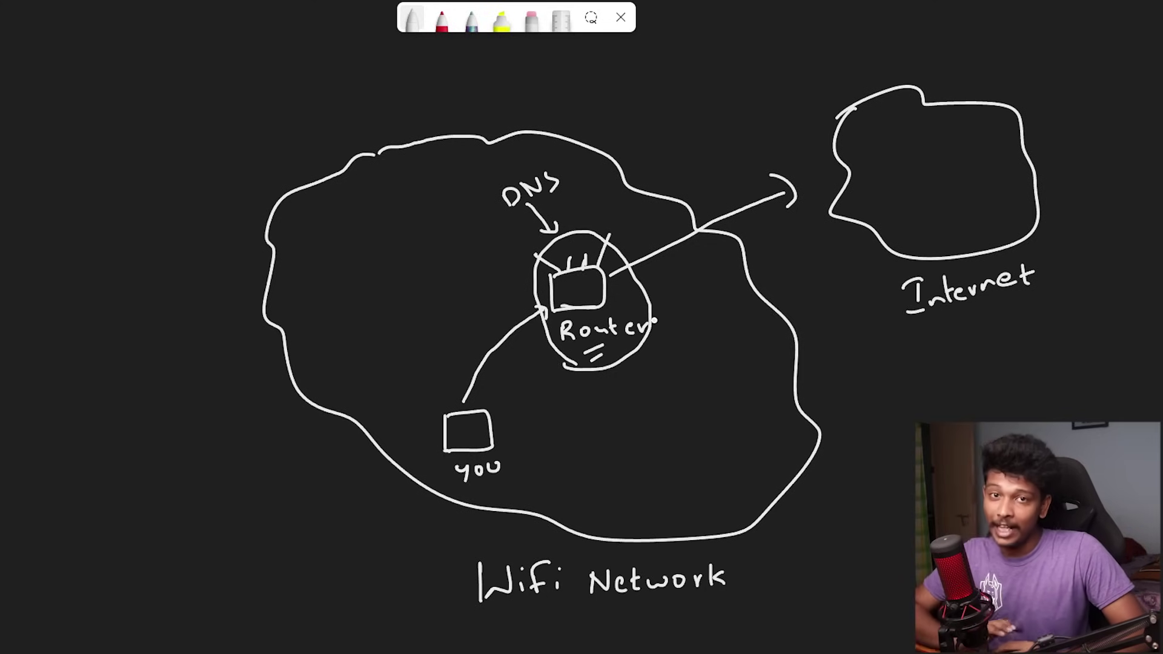
# - Sketch two more devices around the router, one connected by an arrow
pyautogui.moveTo(357, 327)
pyautogui.mouseDown()
pyautogui.moveTo(376, 318)
pyautogui.moveTo(357, 363)
pyautogui.mouseUp()
pyautogui.moveTo(405, 321); pyautogui.dragTo(551, 263)
pyautogui.moveTo(533, 250); pyautogui.dragTo(552, 266)
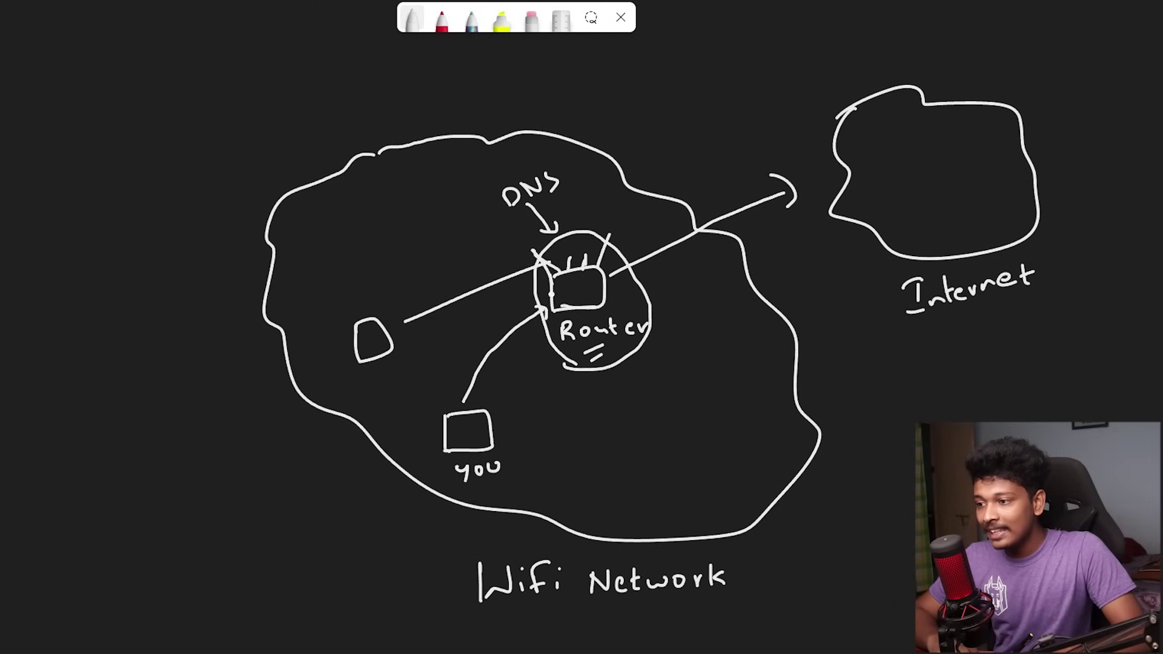
pyautogui.moveTo(588, 417)
pyautogui.mouseDown()
pyautogui.moveTo(595, 459)
pyautogui.moveTo(615, 381)
pyautogui.mouseUp()
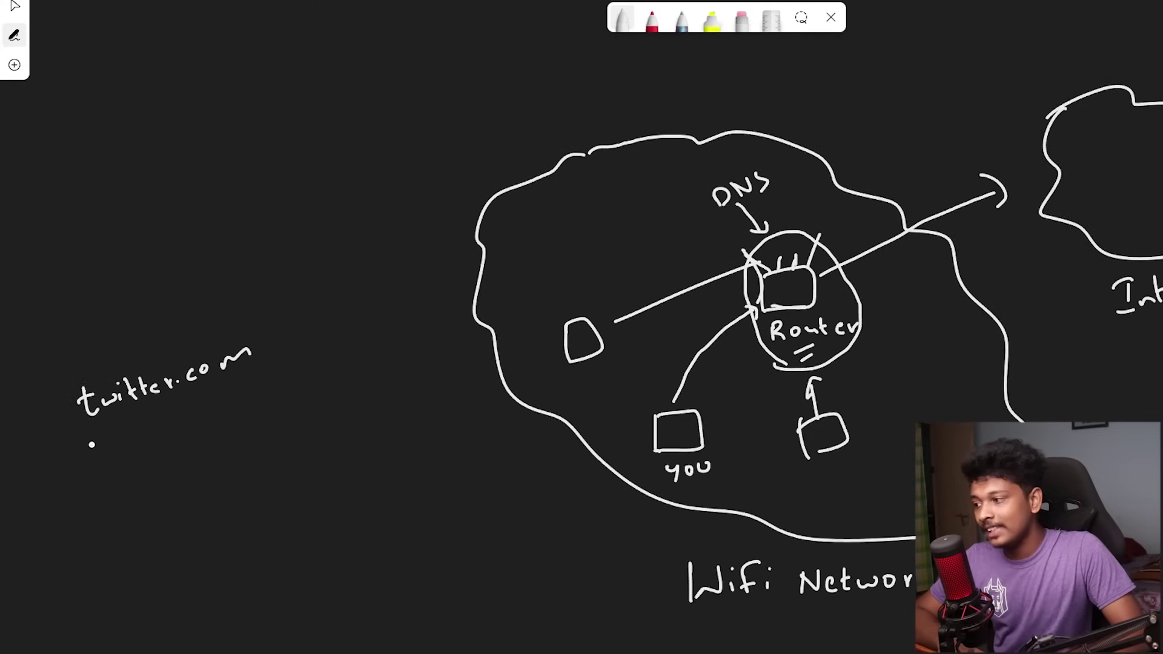
# - Double-underline twitter.com and draw an arrow up from it labelled DNS Query
pyautogui.moveTo(95, 436); pyautogui.dragTo(214, 401)
pyautogui.moveTo(117, 440); pyautogui.dragTo(221, 410)
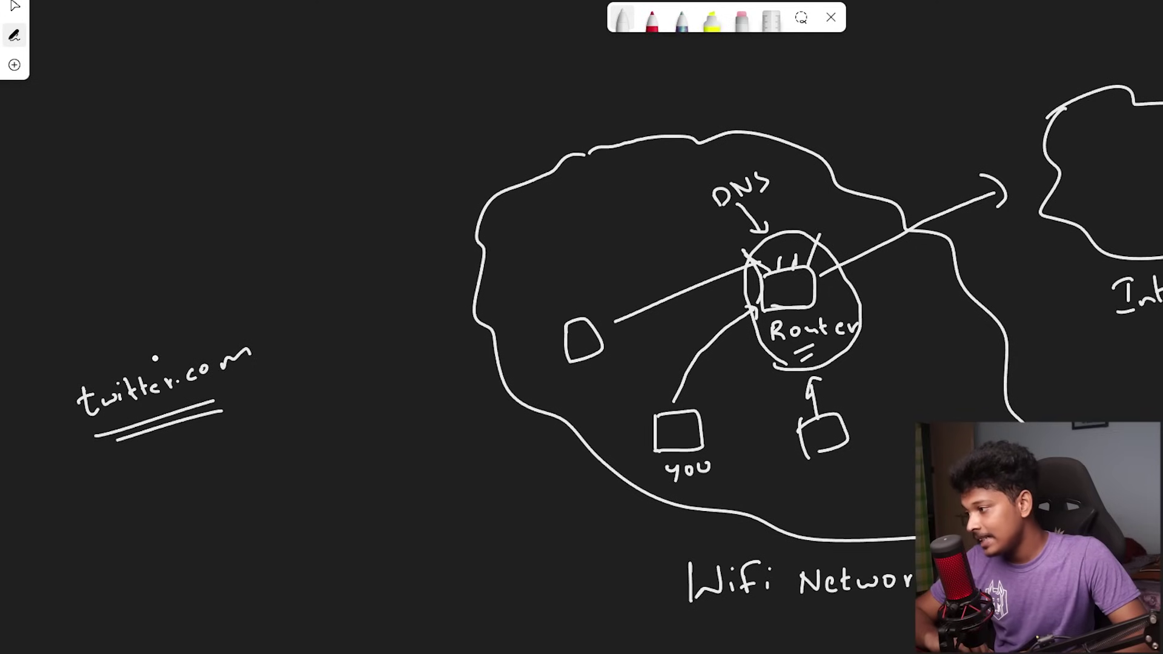
pyautogui.moveTo(155, 359); pyautogui.dragTo(200, 249)
pyautogui.moveTo(185, 312); pyautogui.dragTo(233, 275)
pyautogui.moveTo(220, 320); pyautogui.dragTo(297, 290)
# - Draw a DNS server box with a long arrow to the router, and circle the DNS label
pyautogui.moveTo(182, 225)
pyautogui.mouseDown()
pyautogui.moveTo(168, 163)
pyautogui.moveTo(297, 170)
pyautogui.moveTo(178, 227)
pyautogui.moveTo(243, 236)
pyautogui.moveTo(277, 211)
pyautogui.moveTo(289, 219)
pyautogui.moveTo(280, 241)
pyautogui.moveTo(286, 228)
pyautogui.mouseUp()
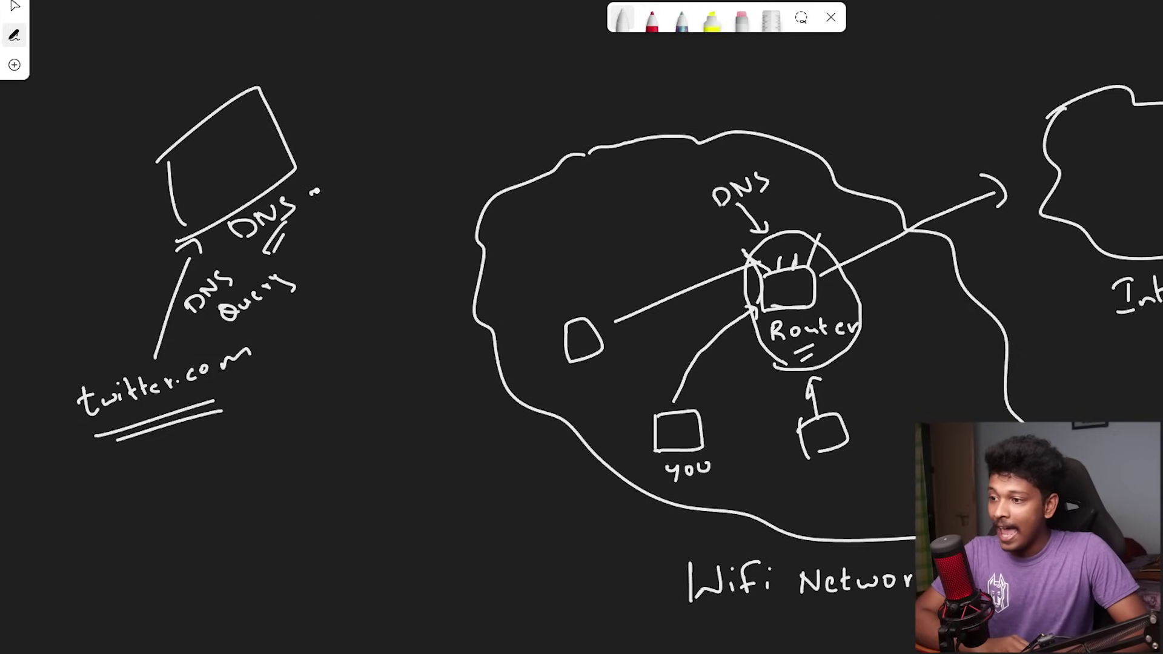
pyautogui.moveTo(311, 193)
pyautogui.mouseDown()
pyautogui.moveTo(646, 210)
pyautogui.moveTo(736, 235)
pyautogui.moveTo(727, 245)
pyautogui.mouseUp()
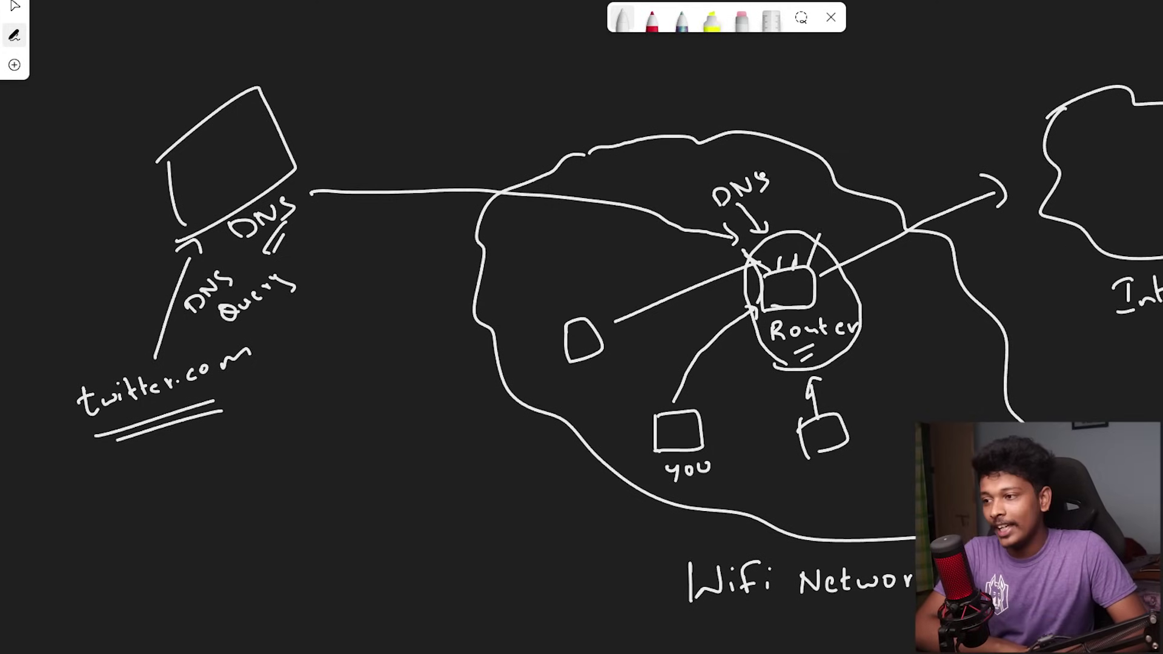
pyautogui.moveTo(726, 215)
pyautogui.mouseDown()
pyautogui.moveTo(776, 184)
pyautogui.moveTo(734, 171)
pyautogui.moveTo(718, 209)
pyautogui.moveTo(751, 207)
pyautogui.mouseUp()
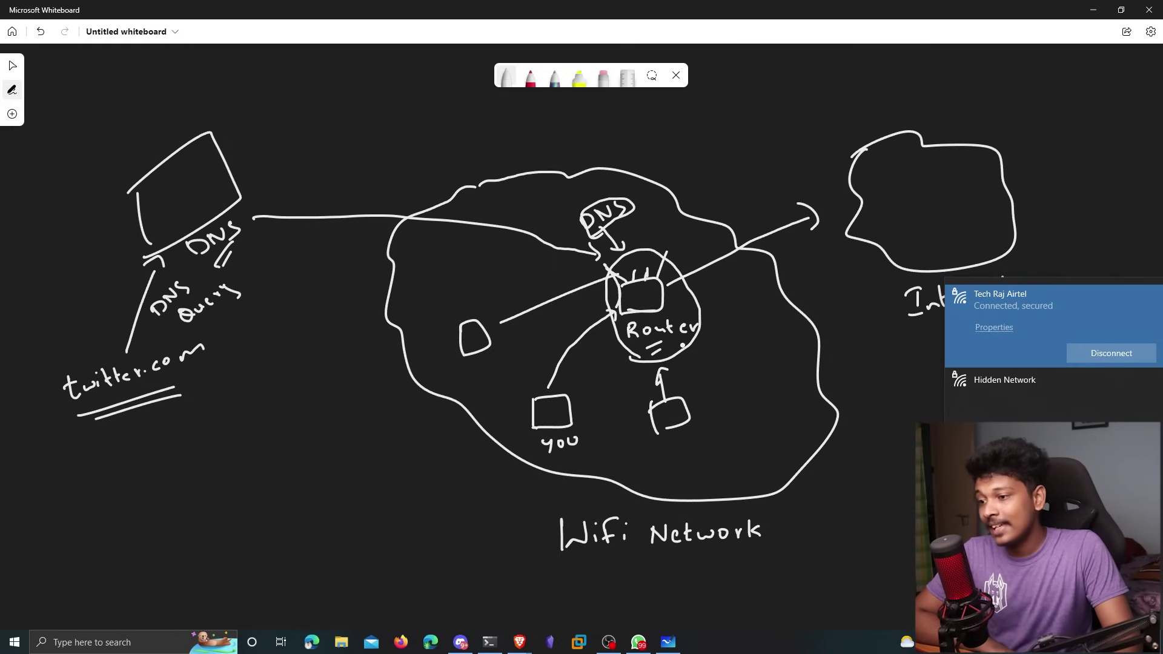
# - Draw a heavier underline beneath the Router label in the Wi-Fi diagram
pyautogui.moveTo(666, 347)
pyautogui.mouseDown()
pyautogui.moveTo(650, 348)
pyautogui.moveTo(703, 347)
pyautogui.mouseUp()
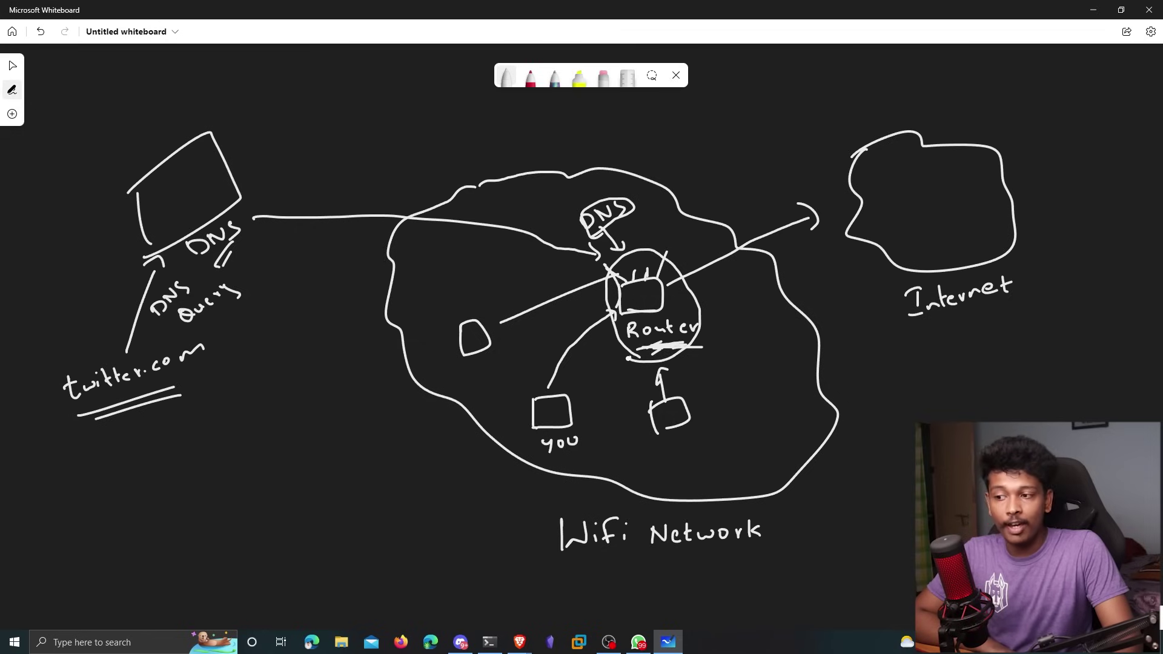
# - Open a PowerShell window, center it on screen and enlarge its text
pyautogui.click(520, 643)
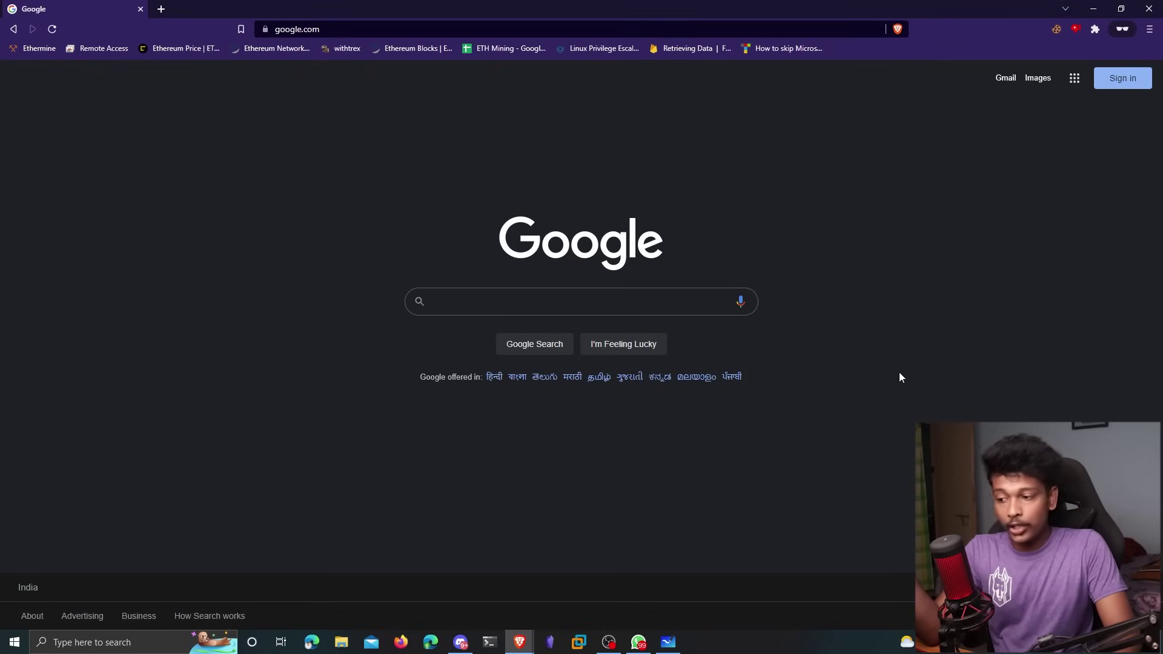
pyautogui.click(490, 643)
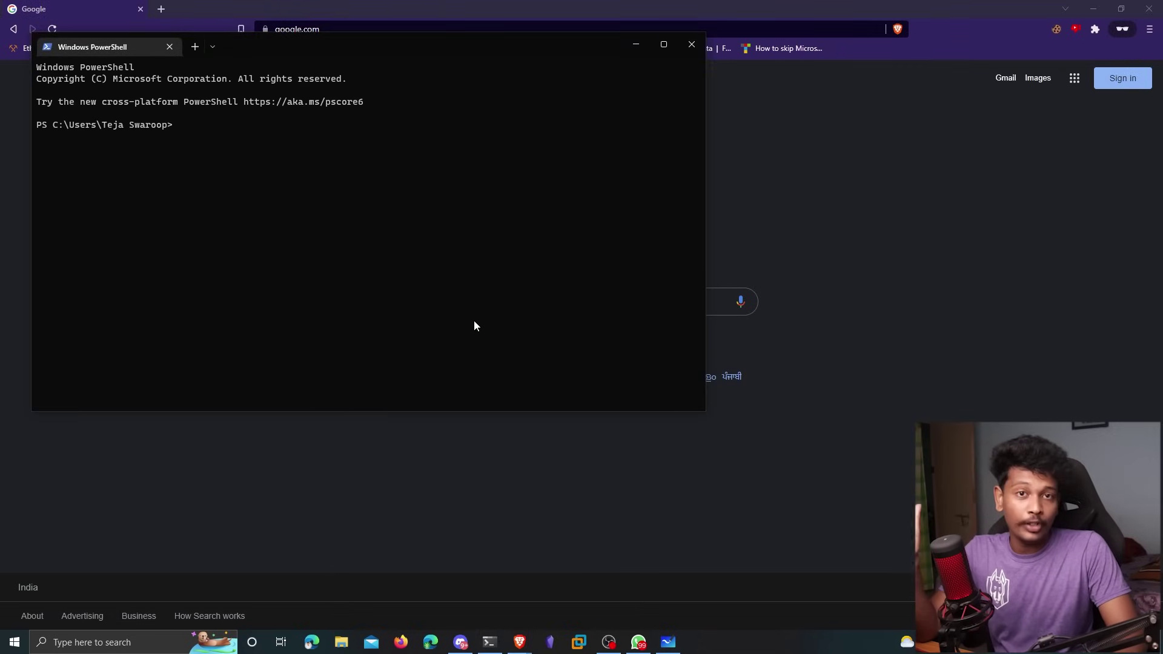
pyautogui.moveTo(383, 43); pyautogui.dragTo(614, 145)
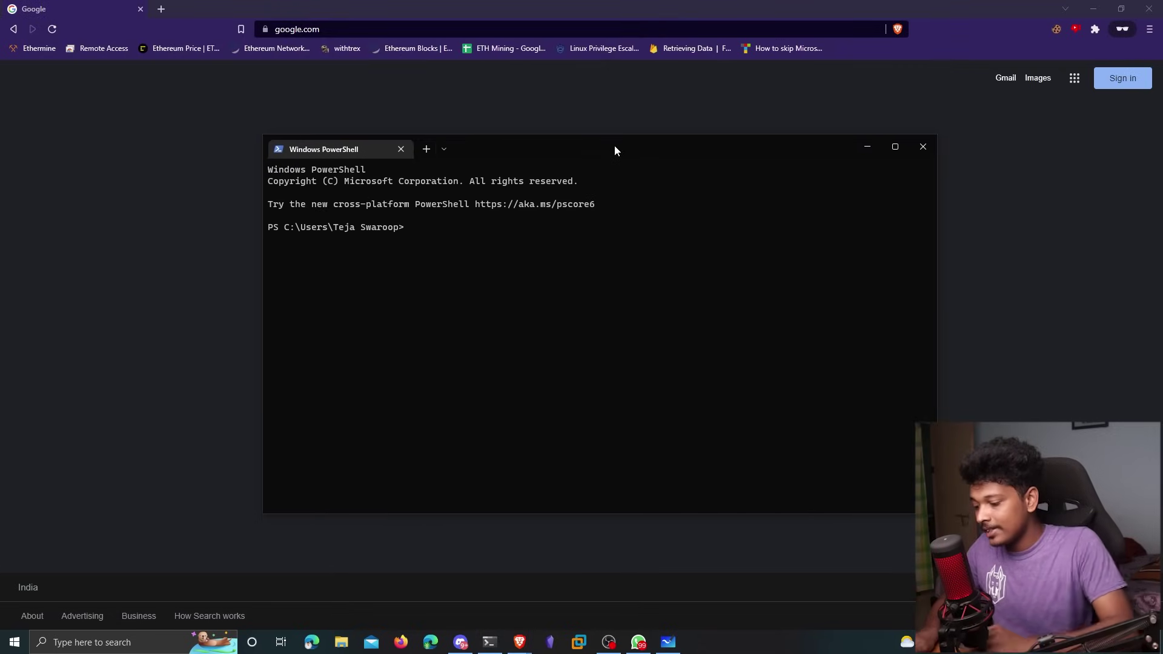
pyautogui.hotkey('ctrl', '+')
pyautogui.hotkey('ctrl', '+')
pyautogui.hotkey('ctrl', '+')
pyautogui.hotkey('ctrl', '+')
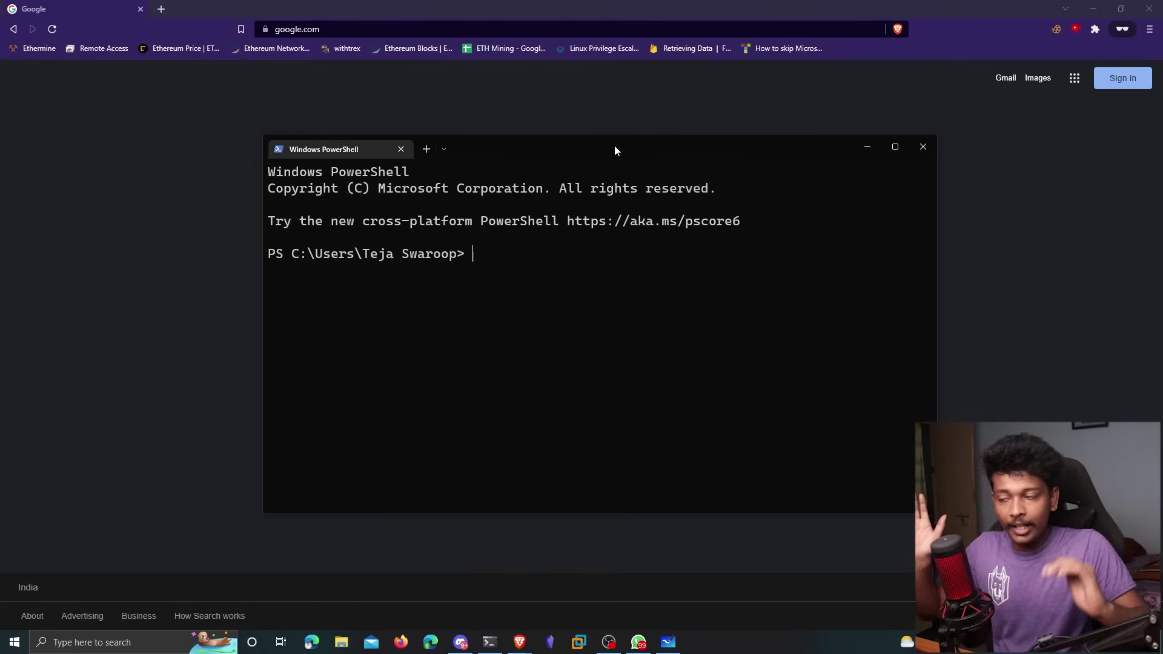
# - Run ipconfig and scroll through the network adapter output
pyautogui.write('ipconfig')
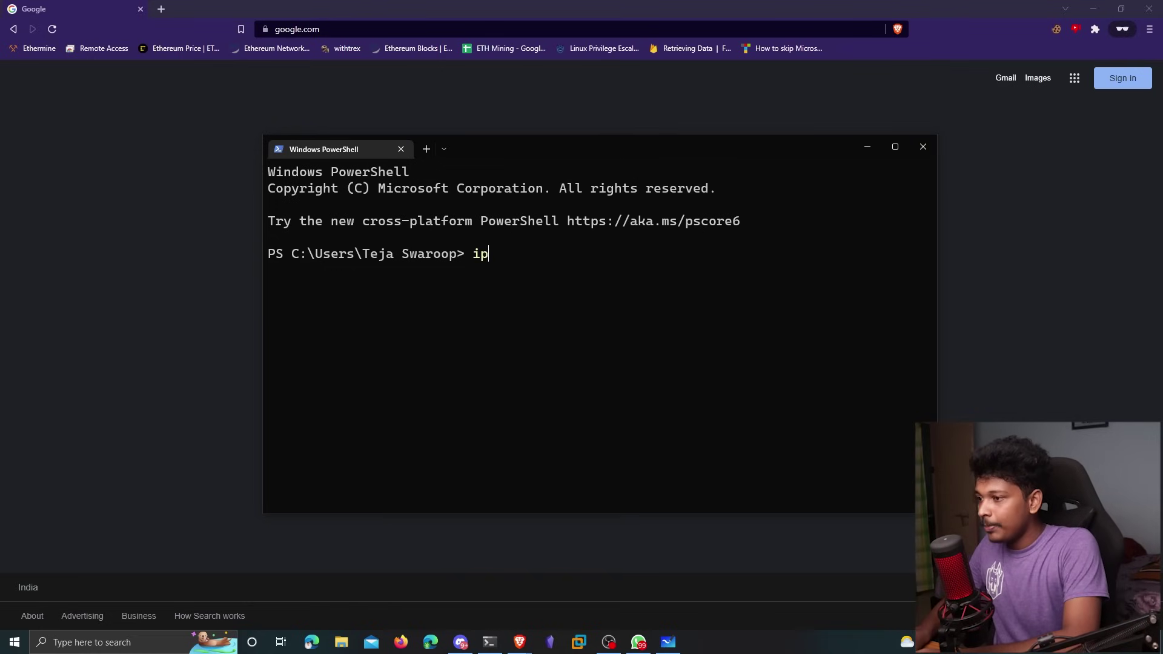
pyautogui.press('Return')
pyautogui.scroll(5, 656, 246)
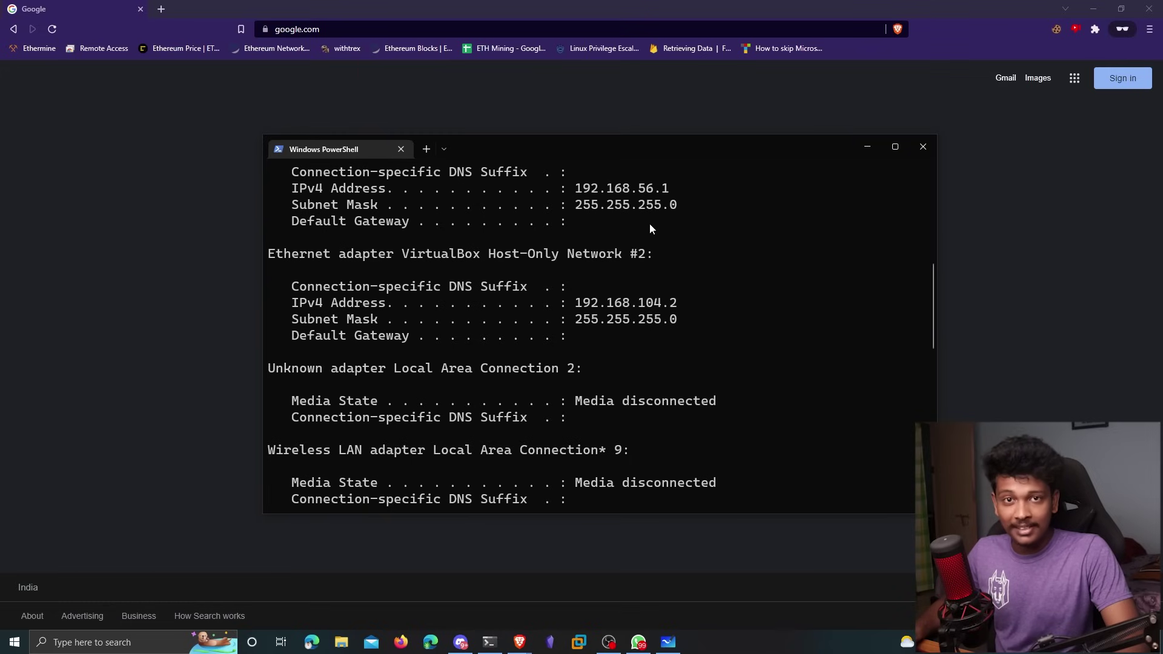
pyautogui.scroll(-10, 676, 296)
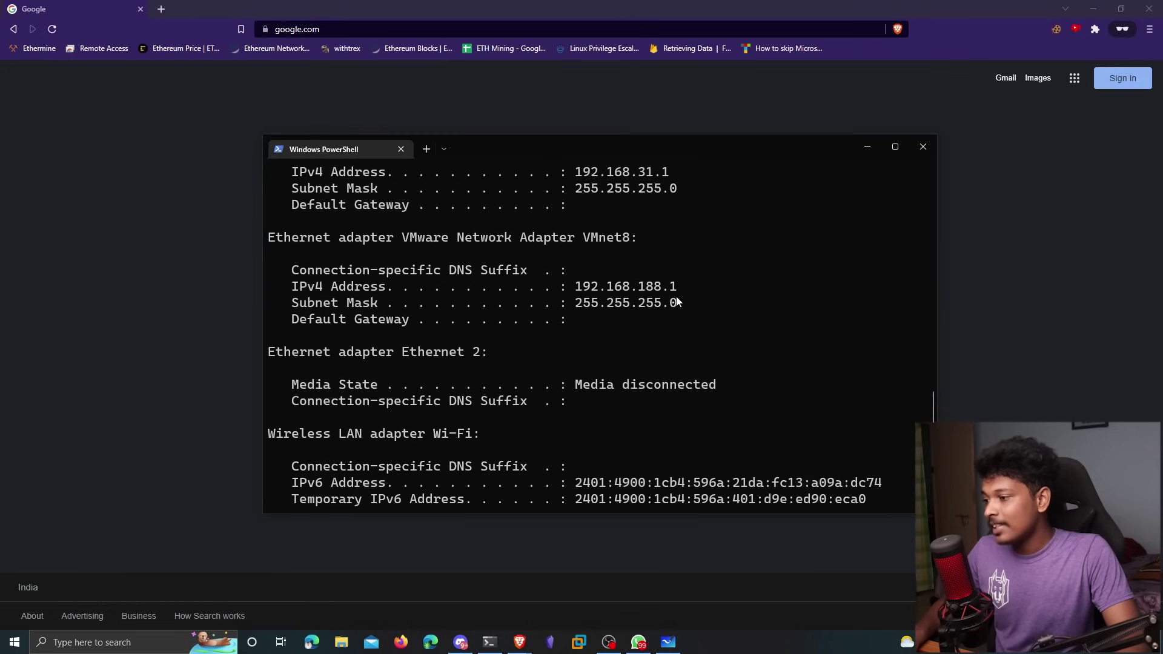
pyautogui.scroll(-2, 677, 301)
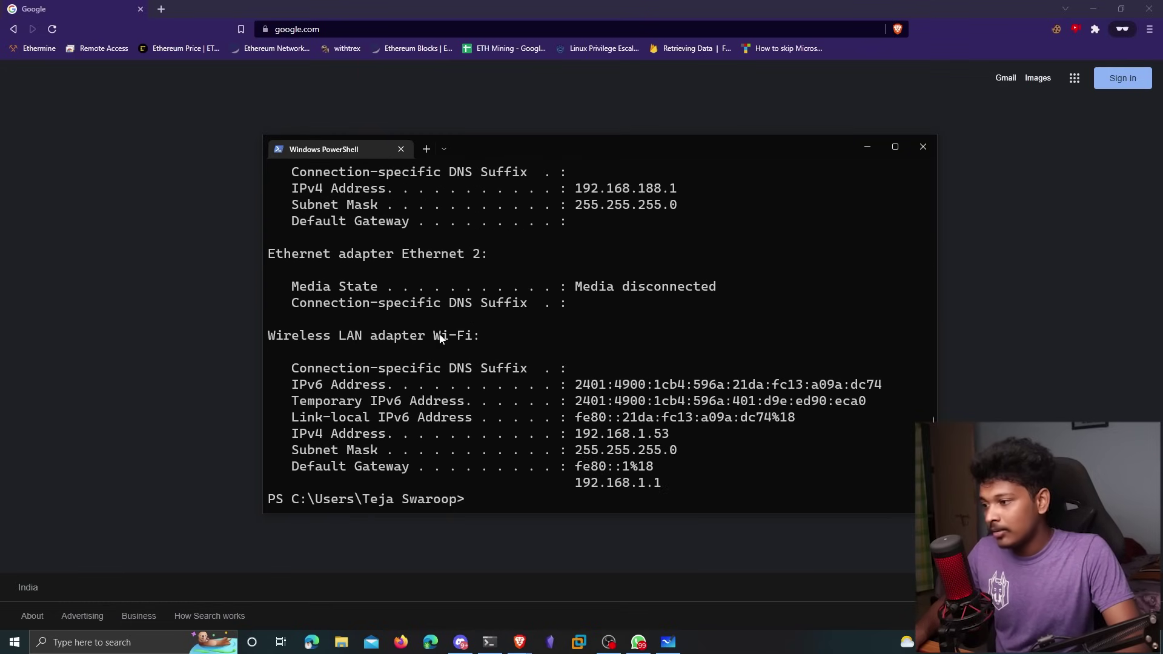
# - Find the Wi-Fi Default Gateway and copy its address 192.168.1.1
pyautogui.moveTo(435, 337); pyautogui.dragTo(472, 337)
pyautogui.moveTo(302, 472); pyautogui.dragTo(405, 471)
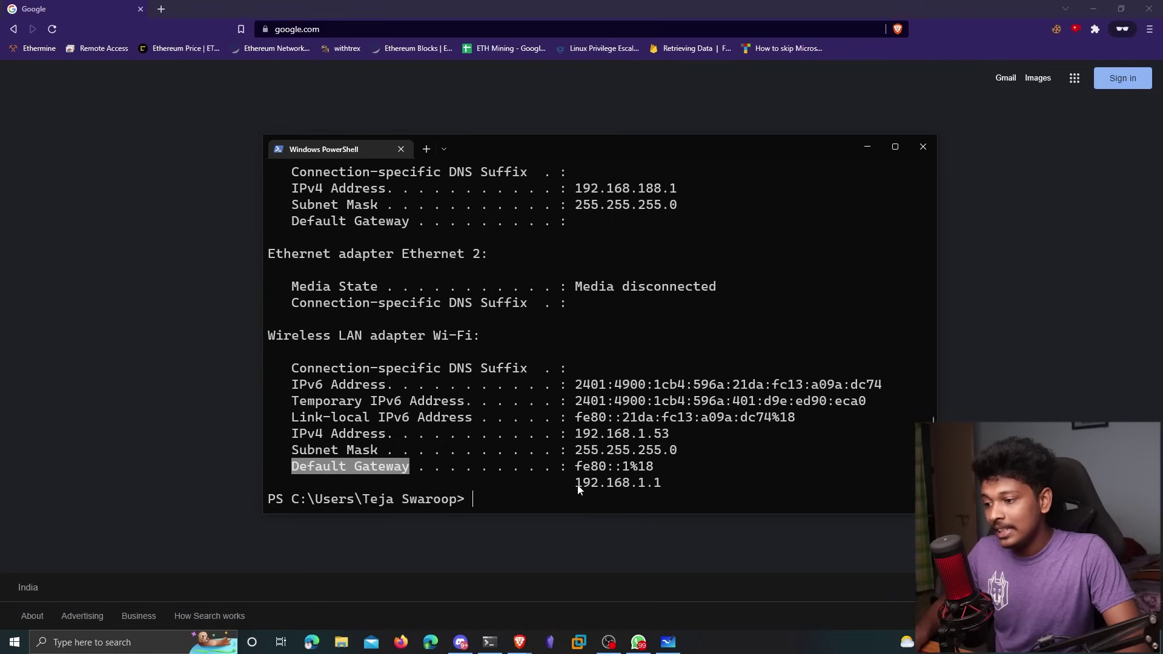
pyautogui.moveTo(574, 484); pyautogui.dragTo(659, 485)
pyautogui.moveTo(576, 484); pyautogui.dragTo(656, 487)
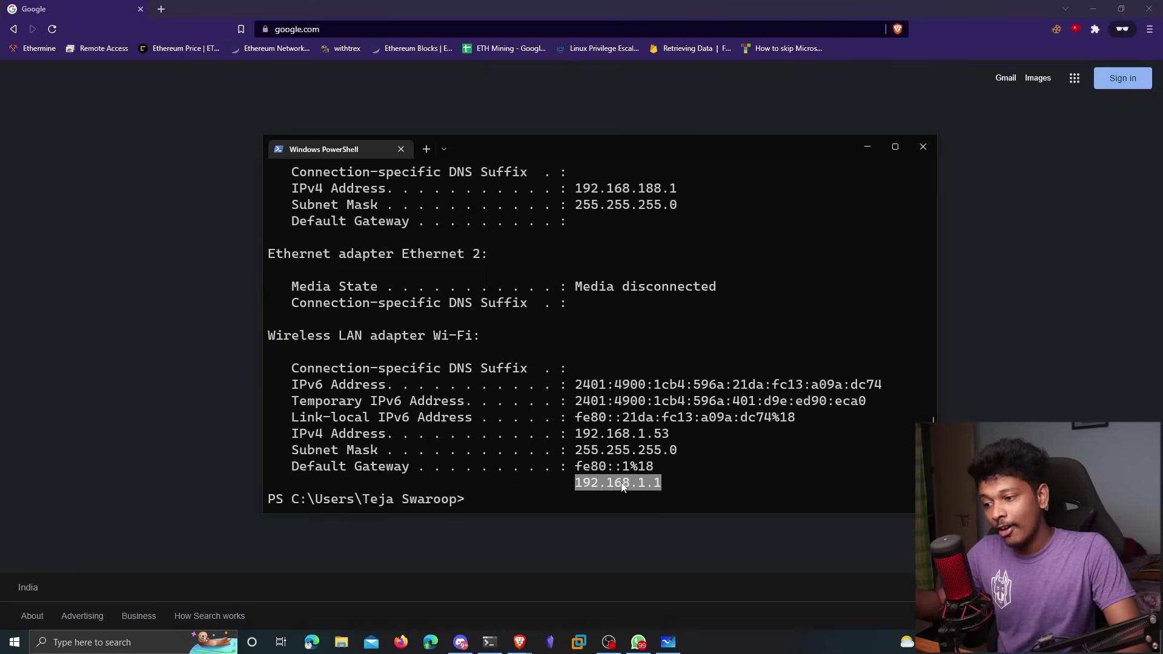
pyautogui.hotkey('ctrl', 'c')
# - Load 192.168.1.1 in Brave to reach the GPON Home Gateway login page
pyautogui.click(320, 30)
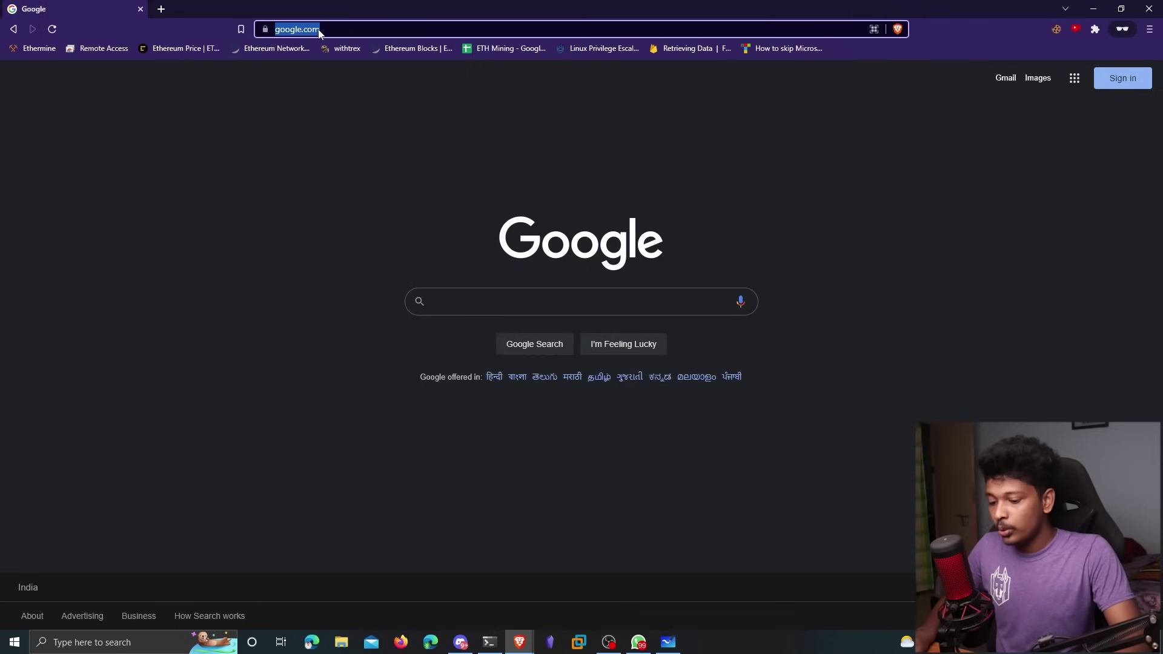
pyautogui.hotkey('ctrl', 'v')
pyautogui.press('Return')
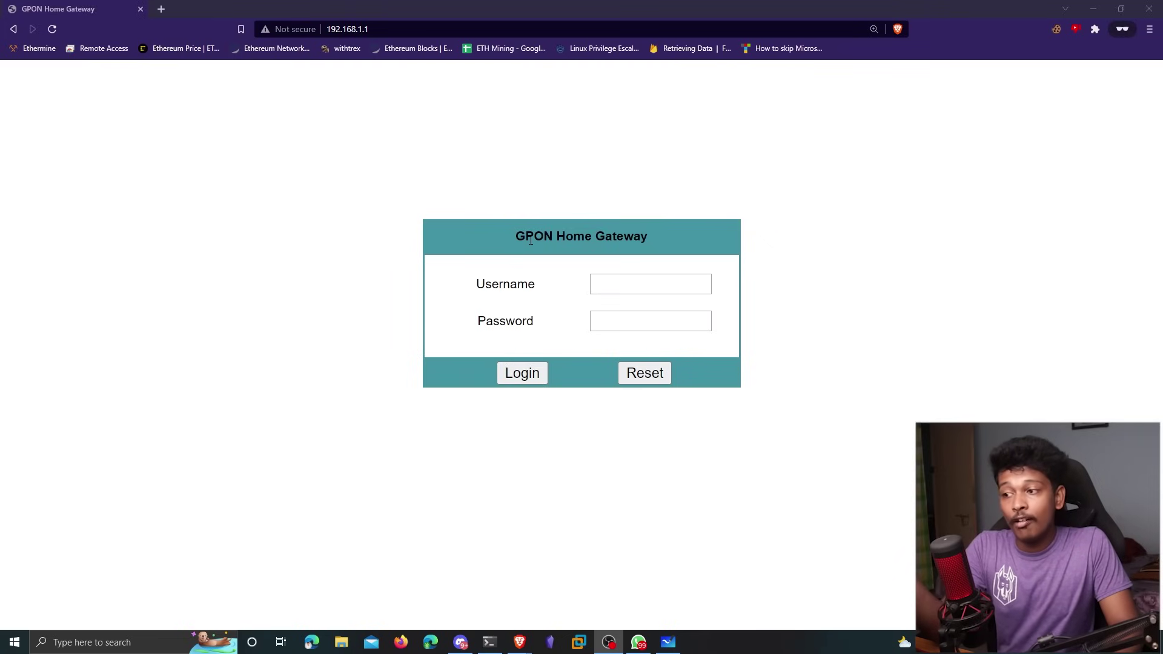
pyautogui.click(860, 255)
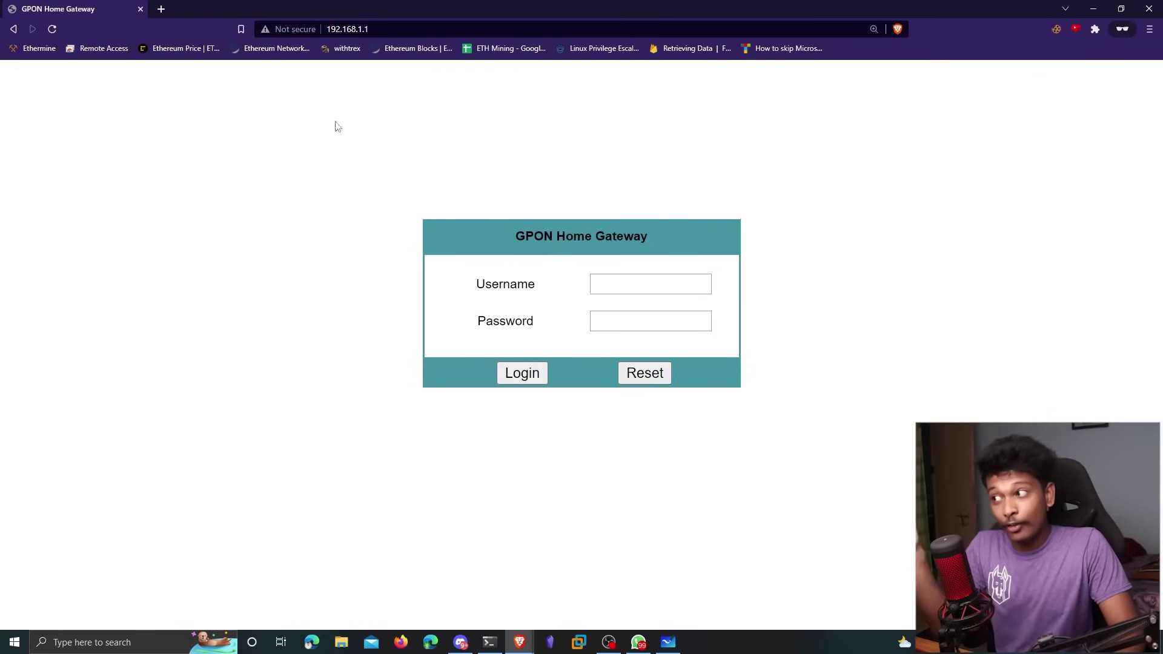
# - In a new tab on google.com, search for 'tp link router default password'
pyautogui.click(161, 8)
pyautogui.write('google.com')
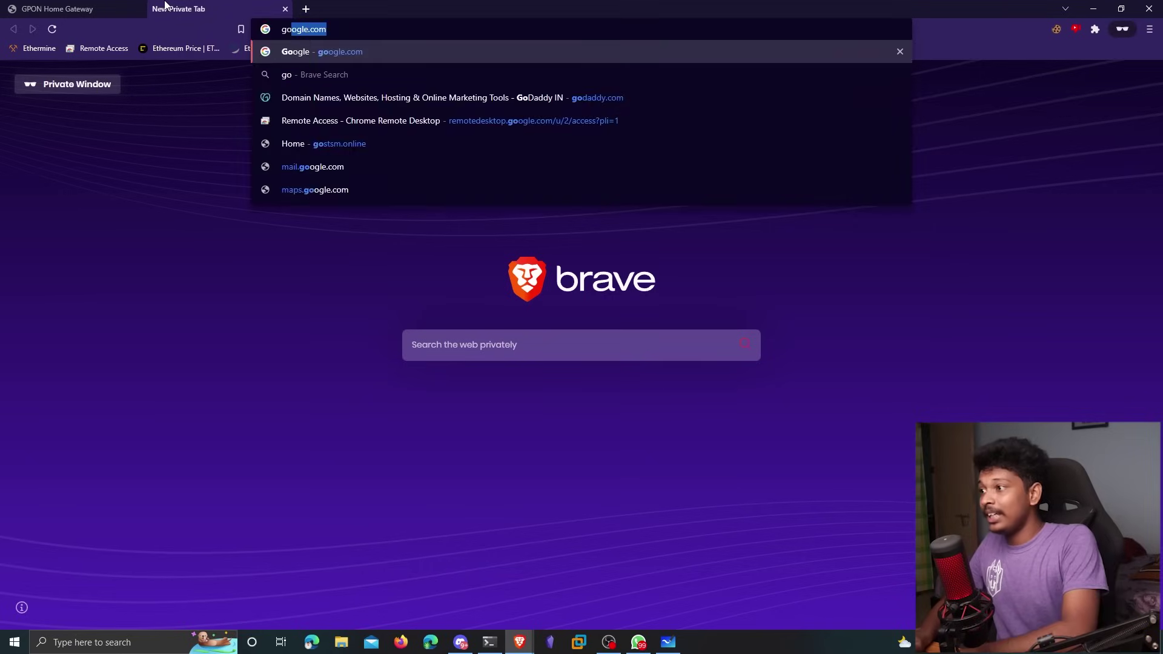
pyautogui.press('Return')
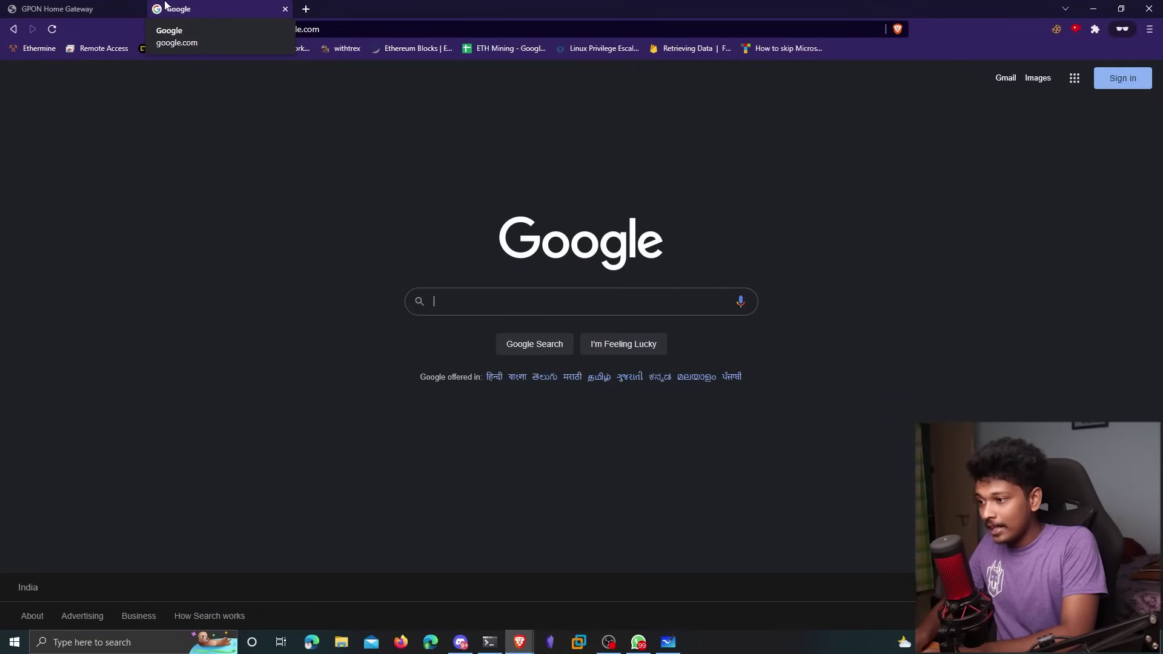
pyautogui.write('tp link route')
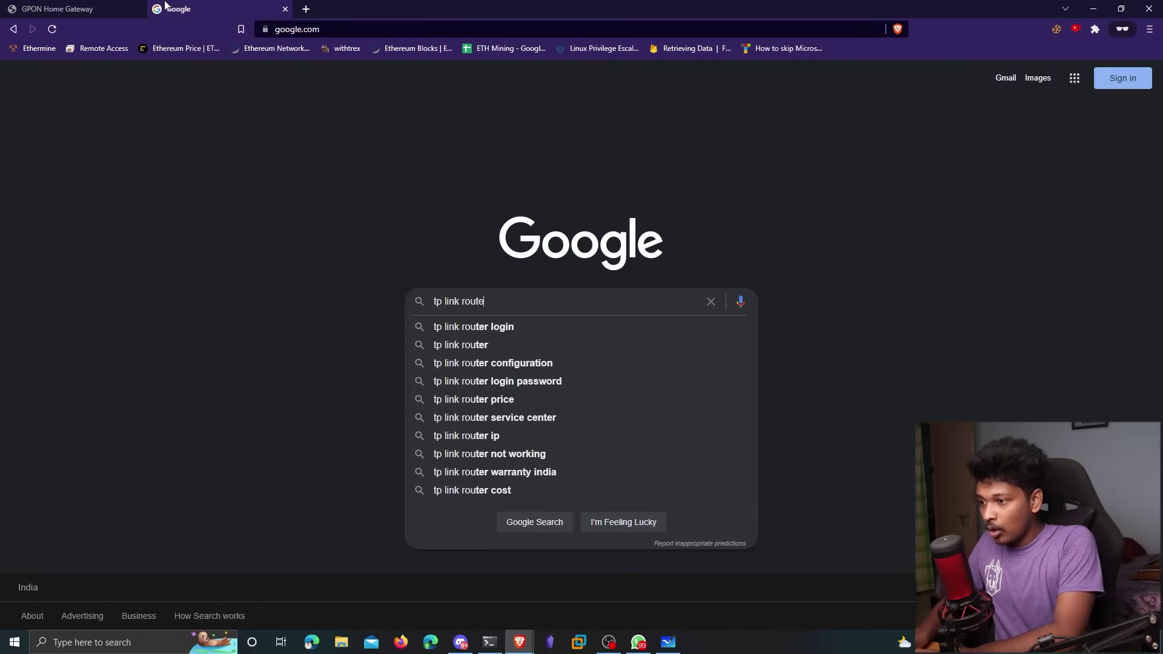
pyautogui.write('r de')
pyautogui.press('Down')
pyautogui.press('Return')
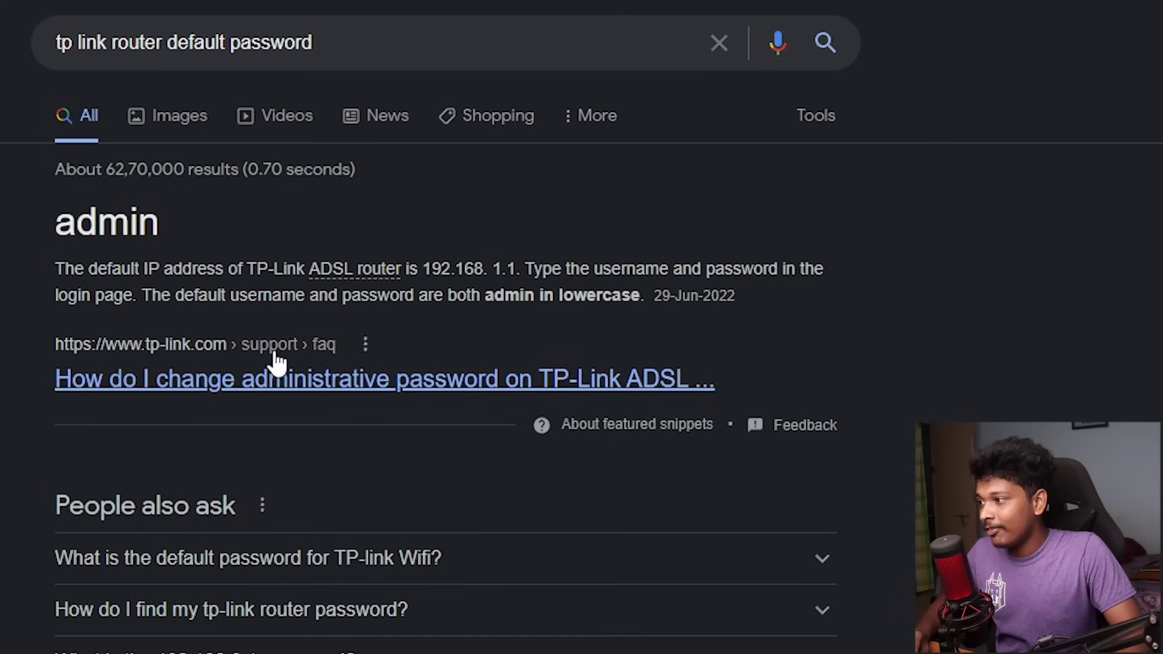
# - Highlight password, the default credential and lowercase in the answer snippet
pyautogui.doubleClick(381, 297)
pyautogui.doubleClick(504, 297)
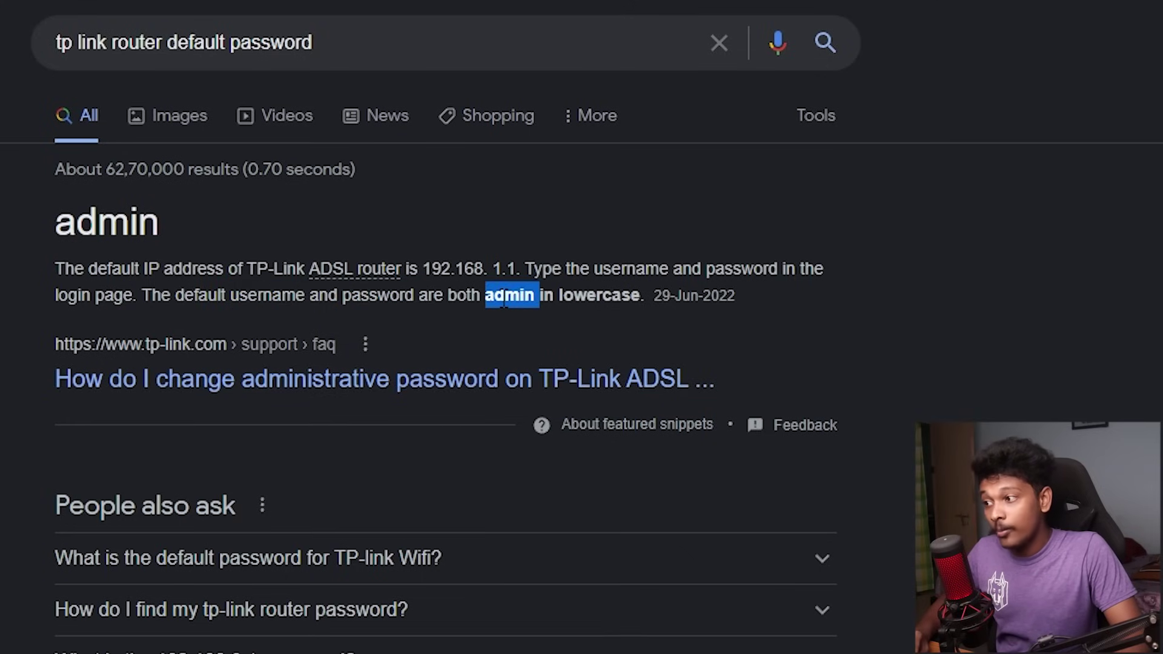
pyautogui.doubleClick(620, 297)
pyautogui.click(979, 297)
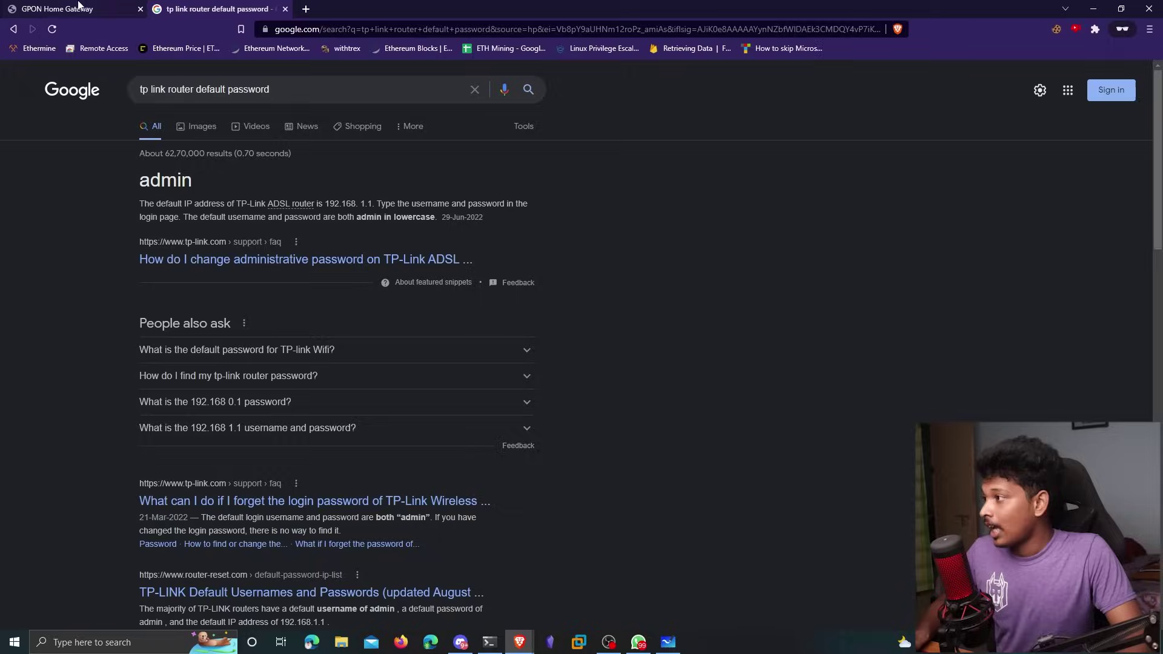
# - Return to the GPON login tab and enter admin as the username
pyautogui.click(77, 9)
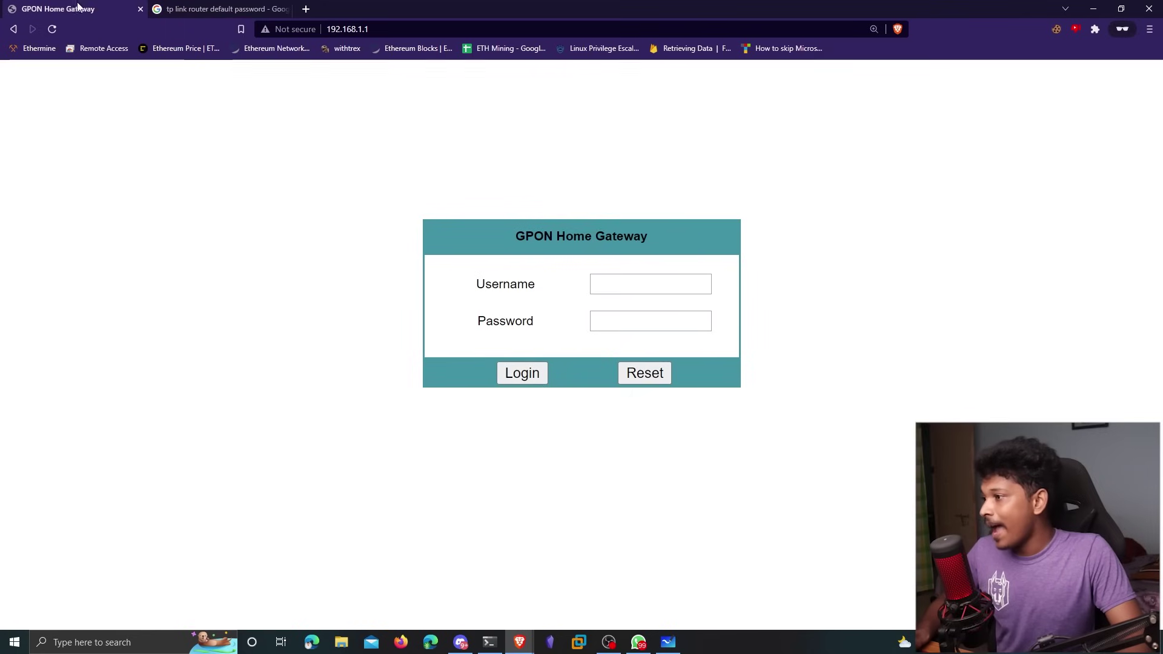
pyautogui.click(616, 280)
pyautogui.write('adm')
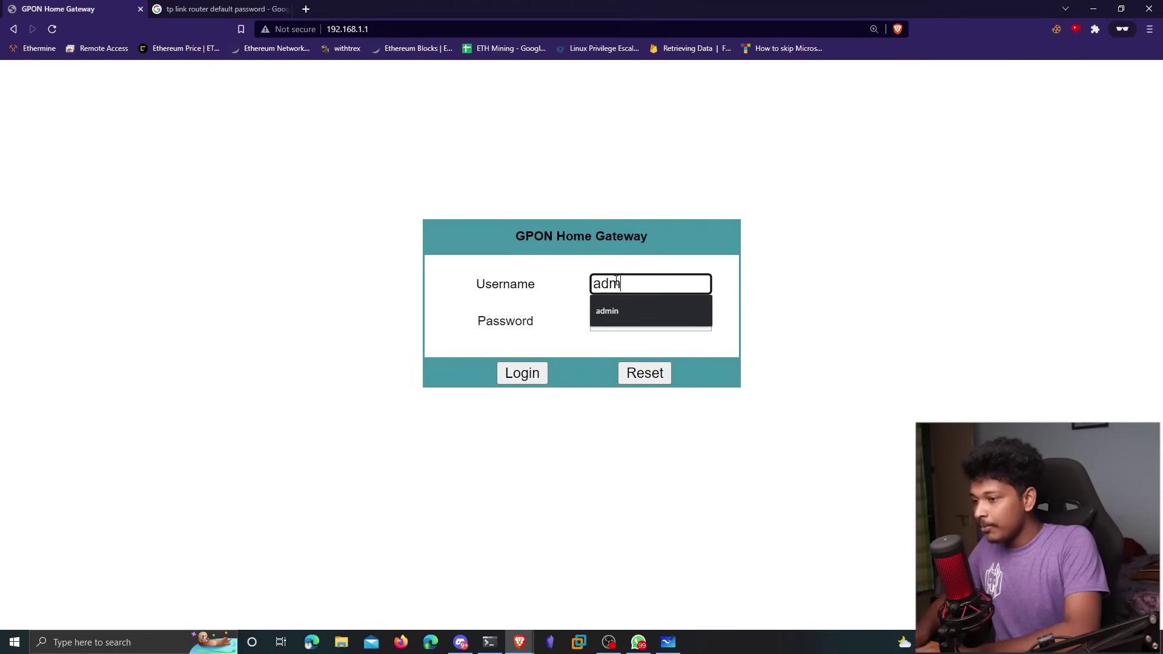
pyautogui.write('in')
pyautogui.press('Tab')
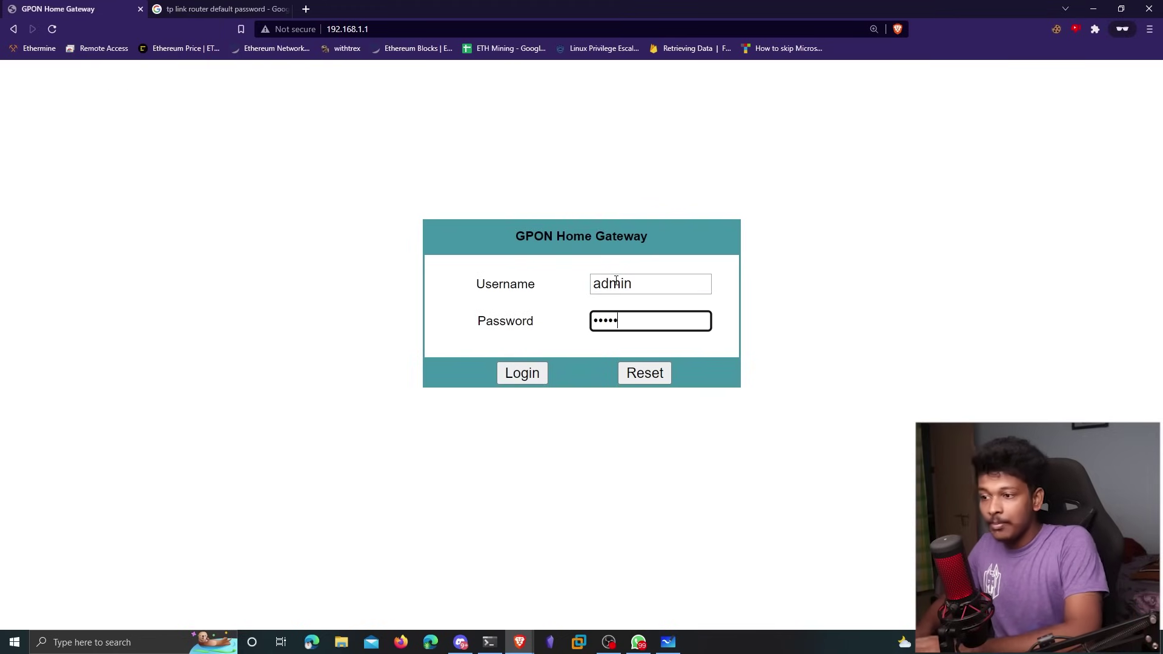
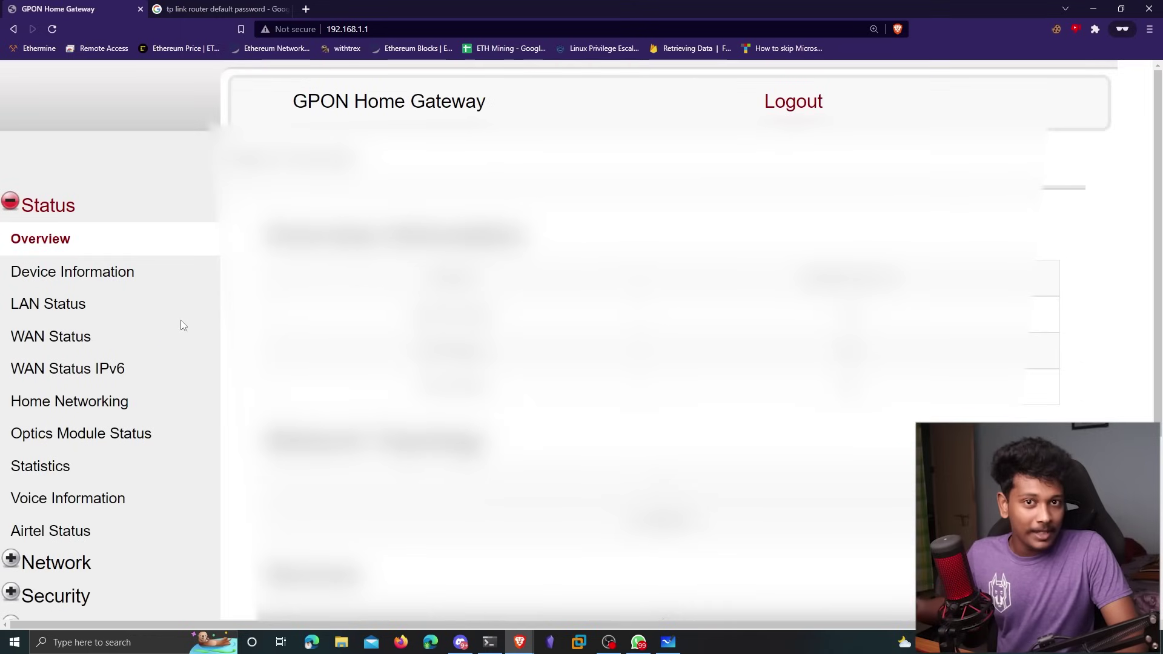
# - Scroll to the router's DHCP section and point out the empty Primary and Secondary DNS fields
pyautogui.scroll(-2, 156, 408)
pyautogui.scroll(1, 164, 402)
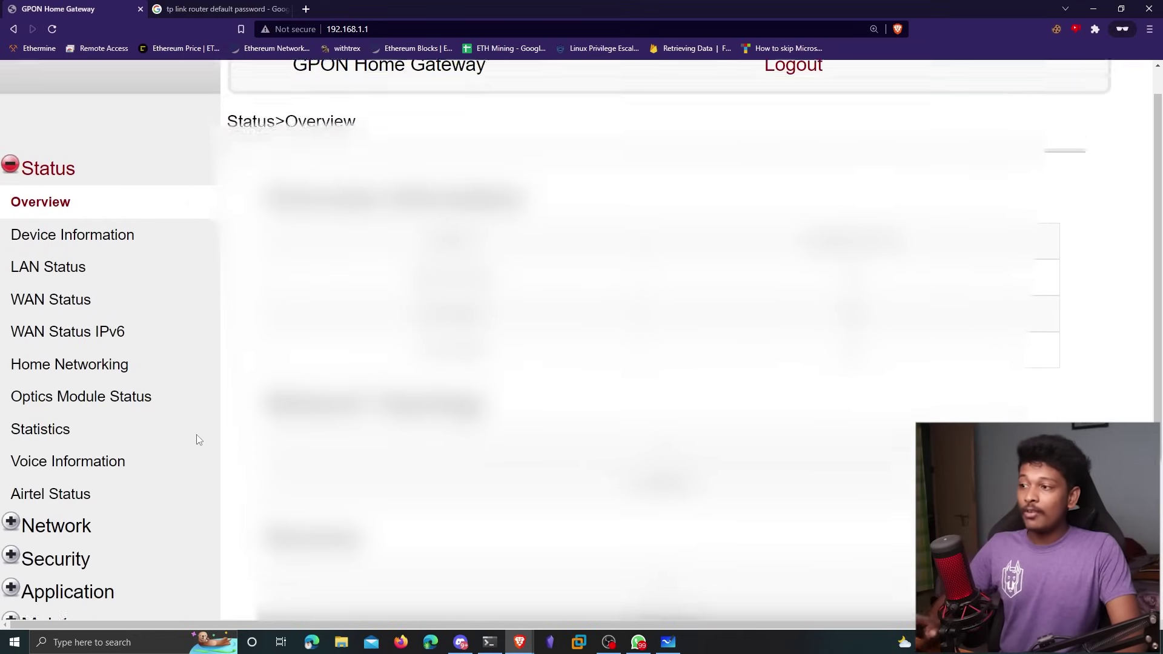
pyautogui.scroll(1, 198, 441)
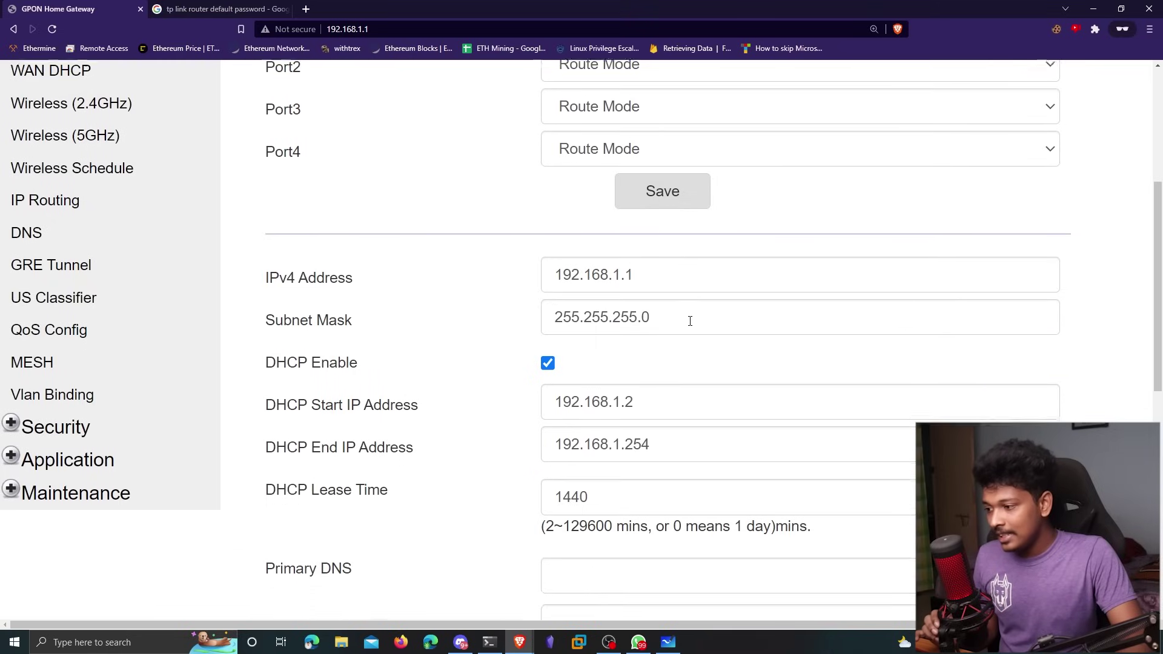
pyautogui.scroll(-3, 690, 321)
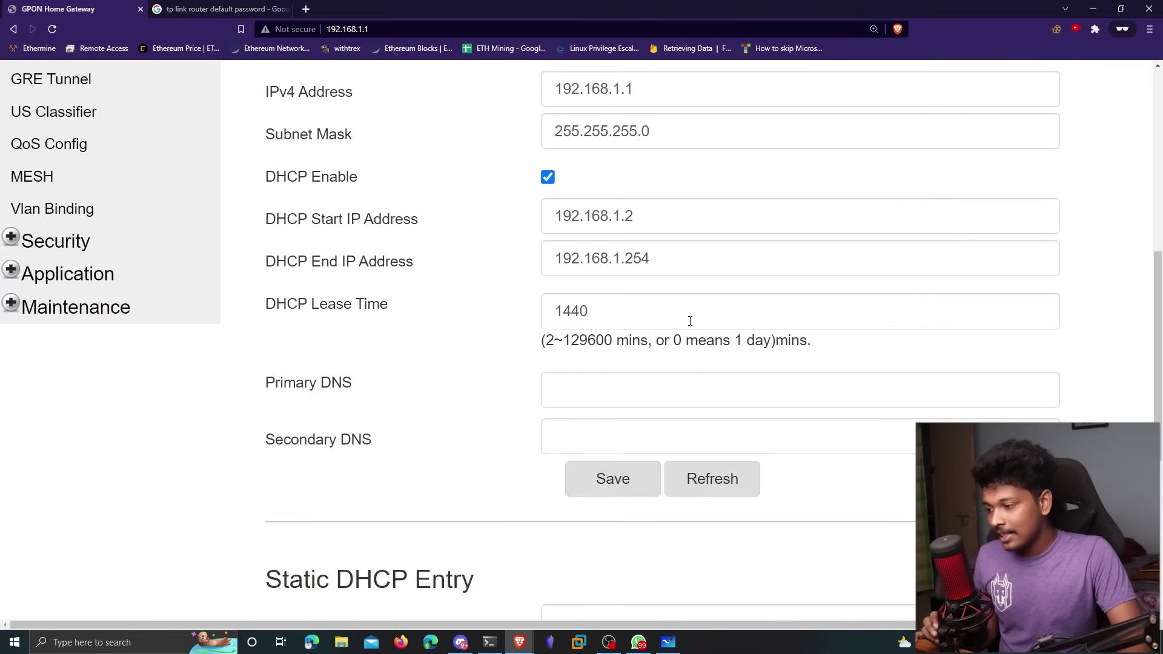
pyautogui.tripleClick(319, 388)
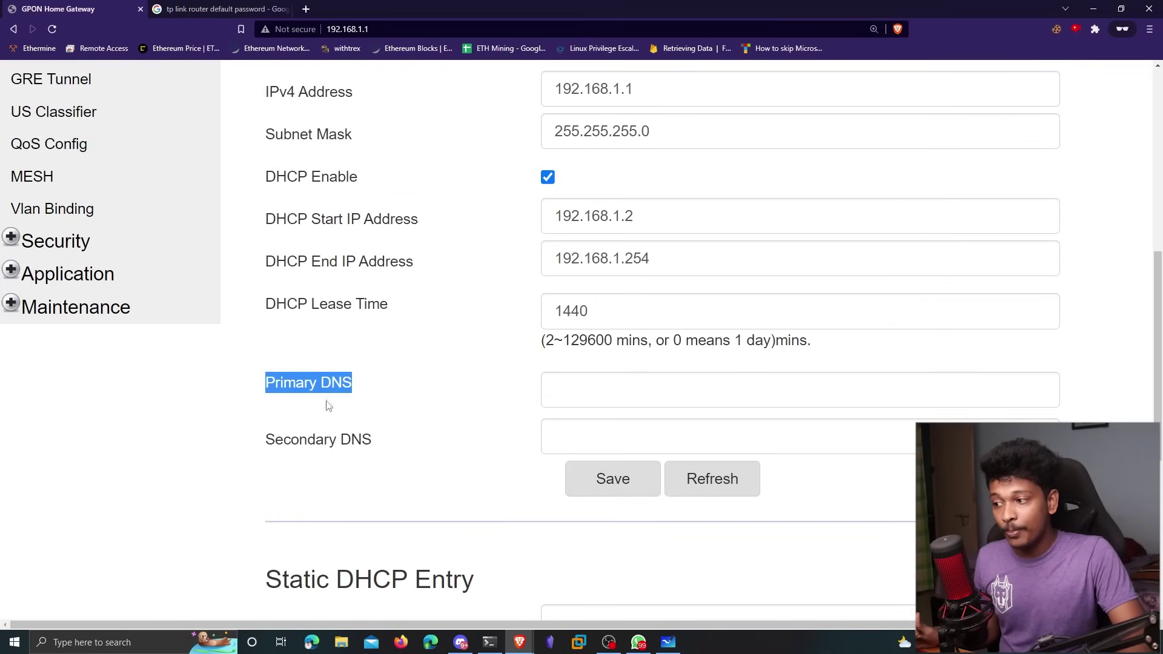
pyautogui.tripleClick(340, 440)
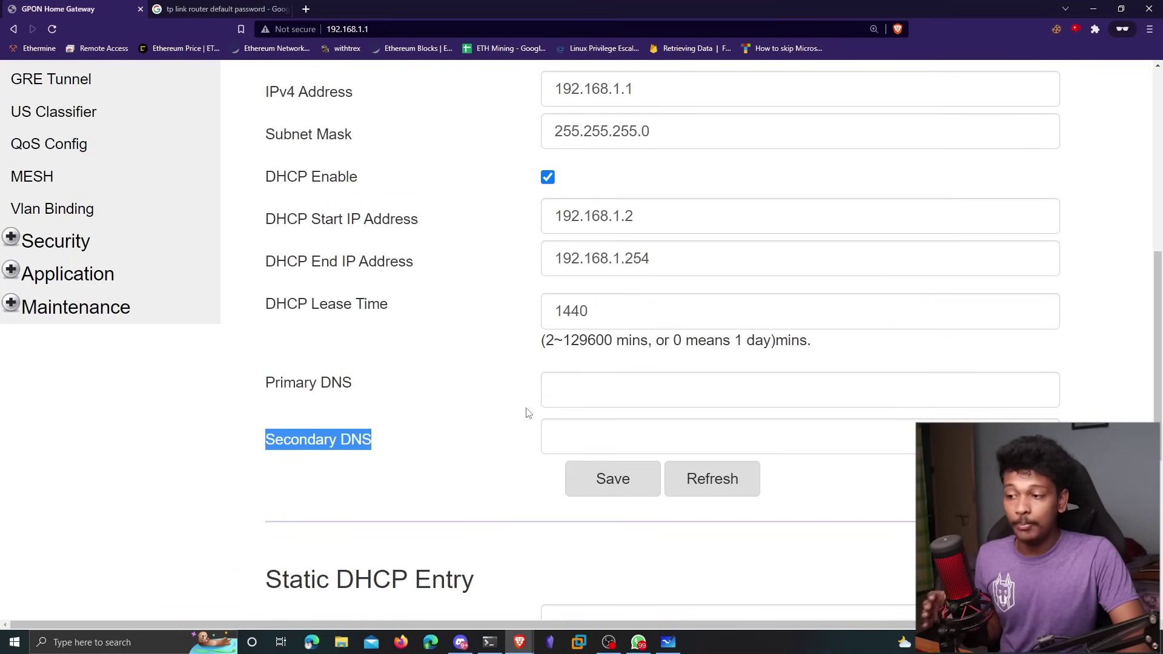
pyautogui.click(553, 394)
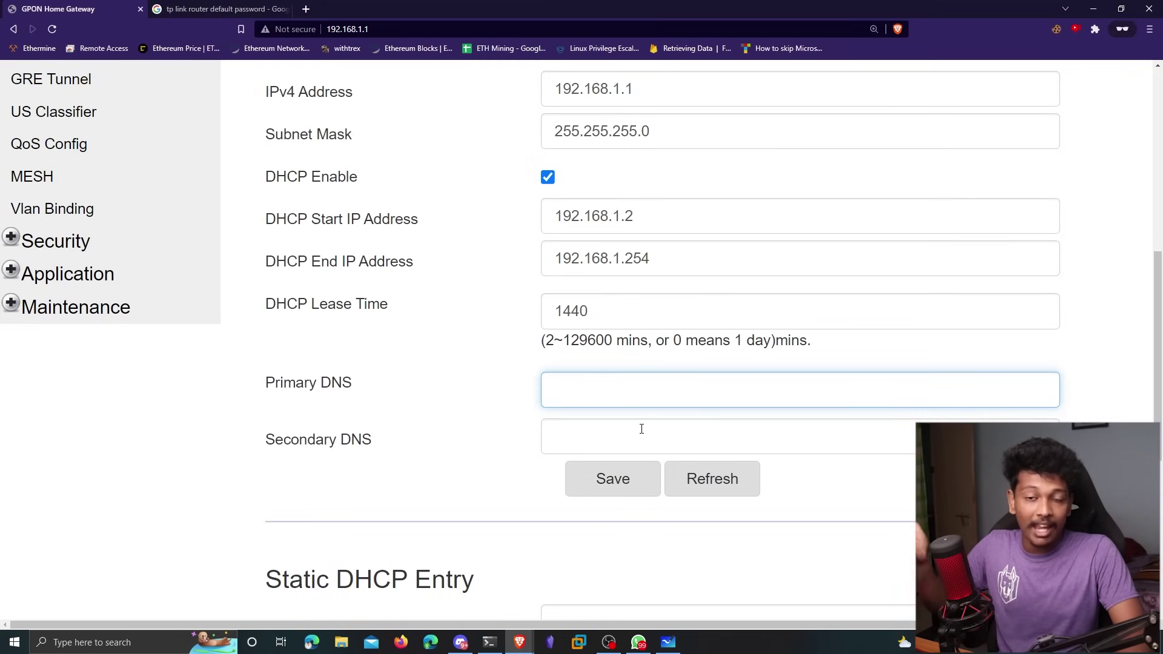
pyautogui.hotkey('alt', 'Tab')
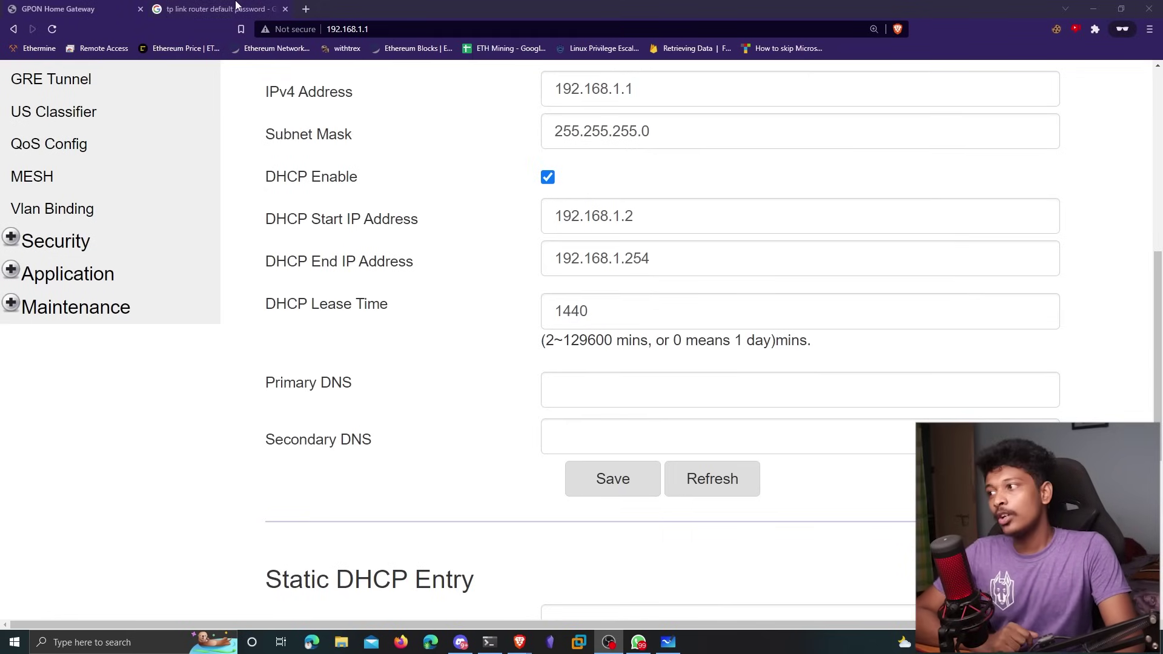
# - Search Google for 'opendns' and open the OpenDNS website result
pyautogui.click(201, 7)
pyautogui.tripleClick(335, 91)
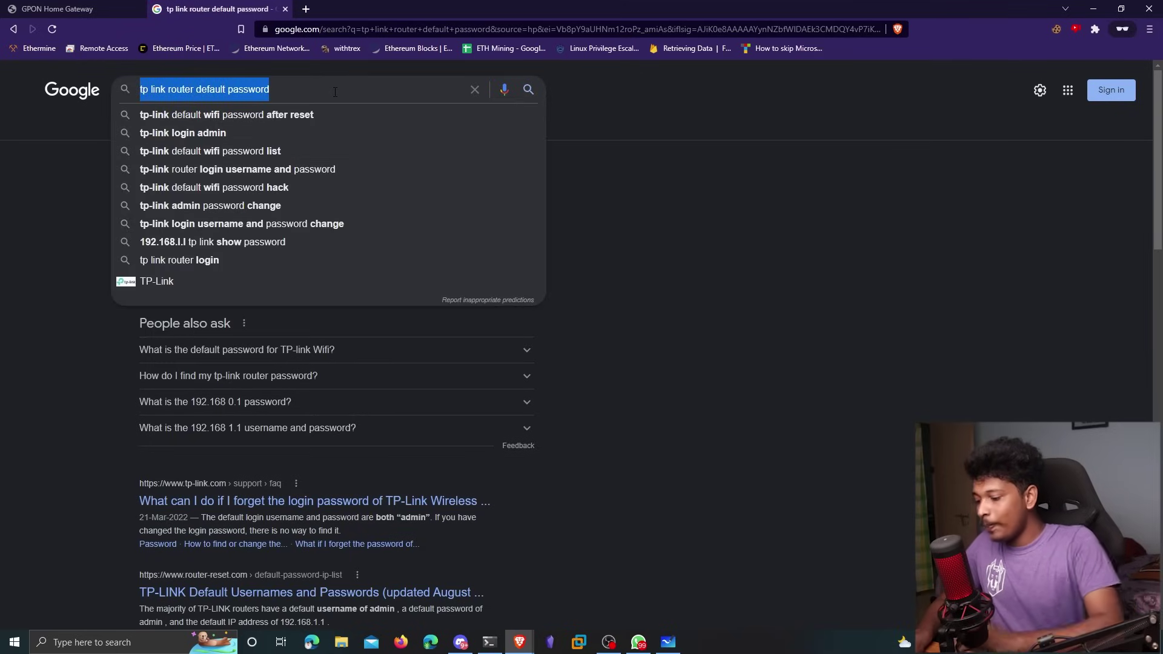
pyautogui.write('opendns')
pyautogui.press('Return')
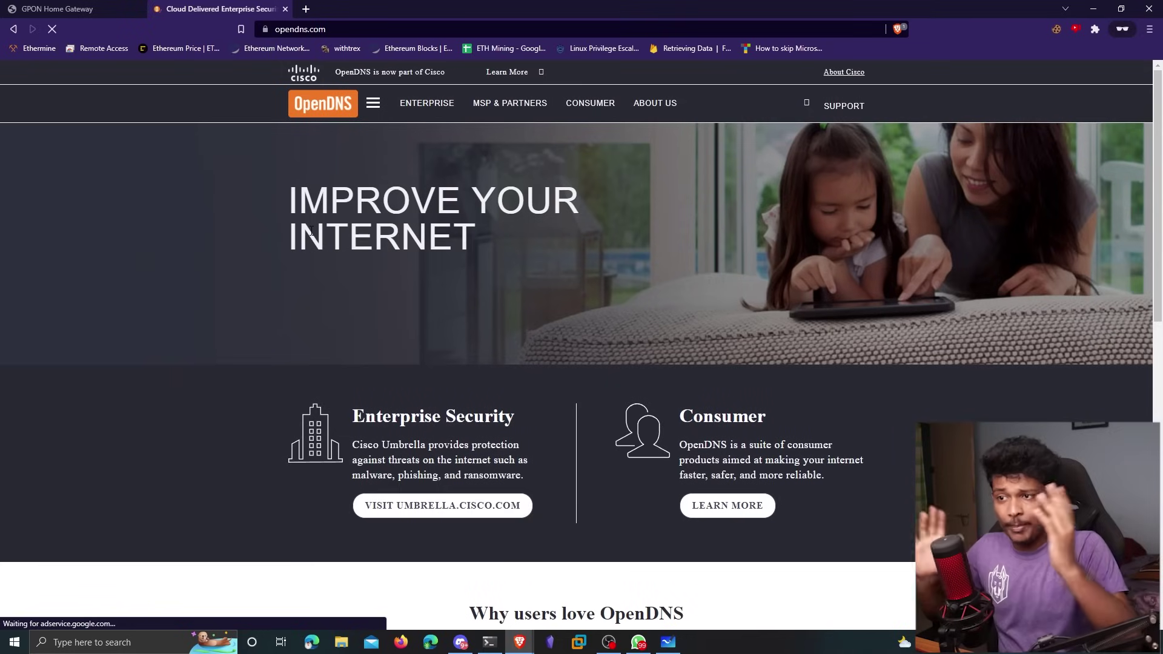
pyautogui.click(311, 237)
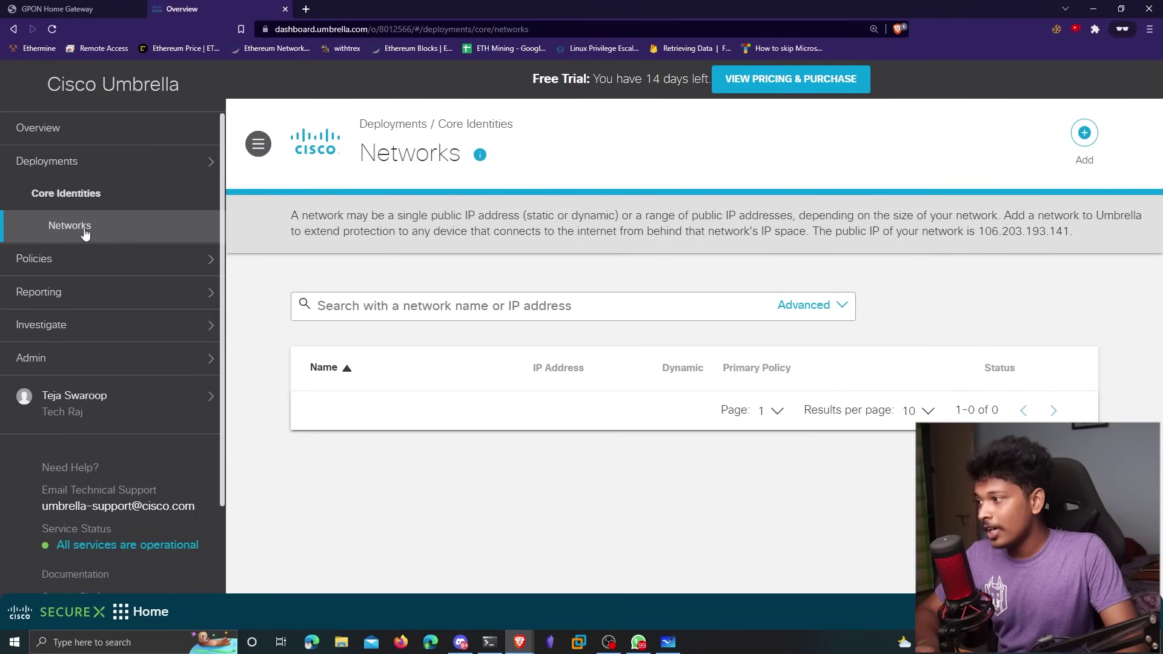
# - Start adding a new Umbrella network and copy the DNS server address 208.67.220.220
pyautogui.click(1085, 133)
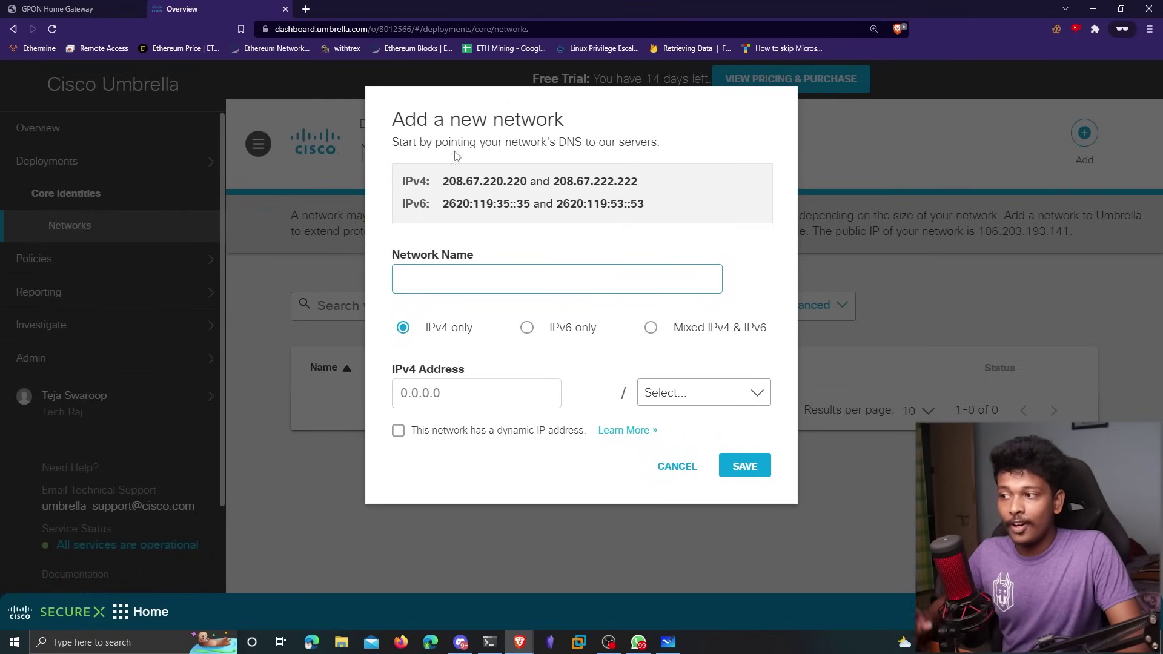
pyautogui.doubleClick(564, 141)
pyautogui.moveTo(455, 180); pyautogui.dragTo(547, 194)
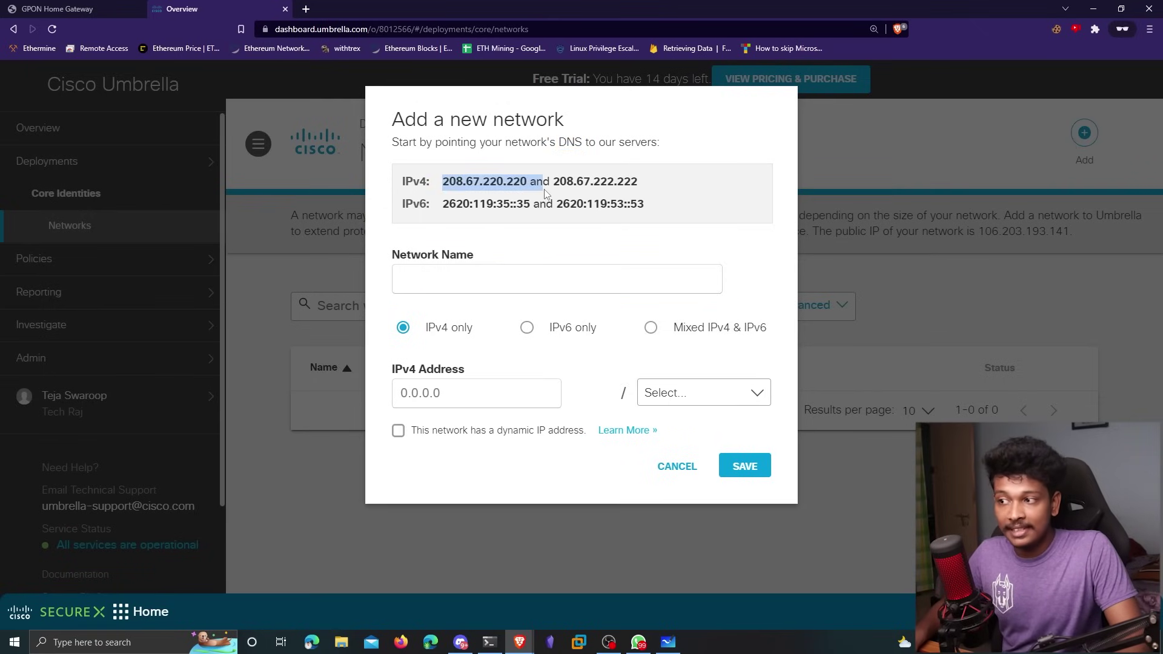
pyautogui.moveTo(443, 182); pyautogui.dragTo(506, 181)
pyautogui.rightClick(525, 182)
pyautogui.click(536, 190)
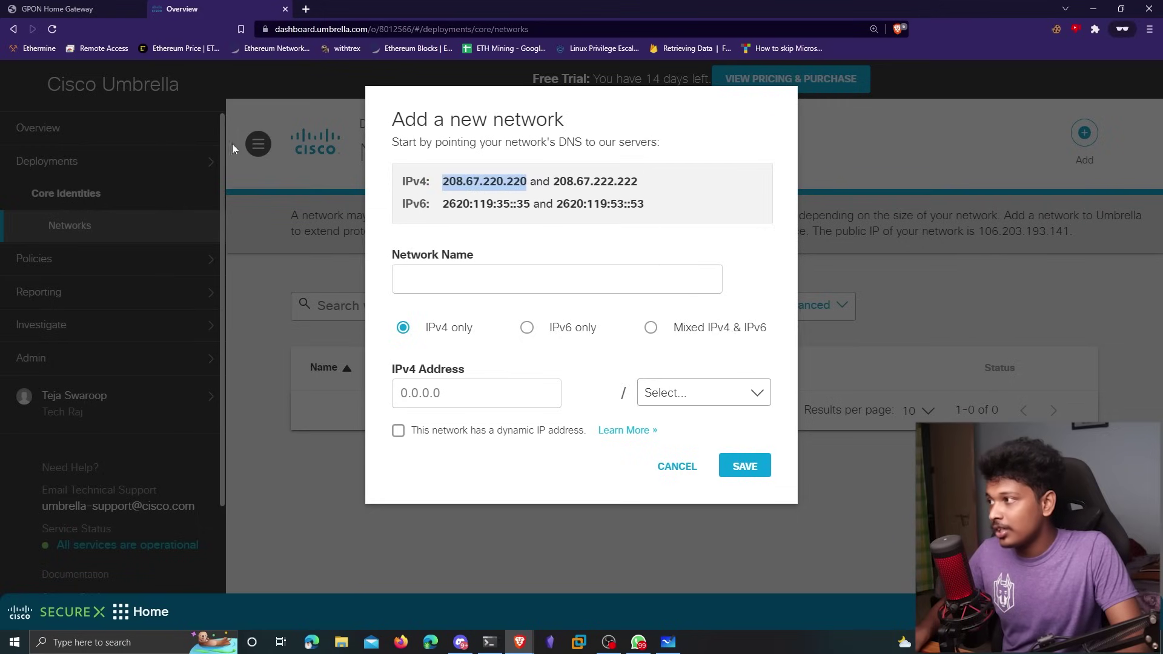
# - Paste 208.67.220.220 into the router's Primary DNS field
pyautogui.click(76, 6)
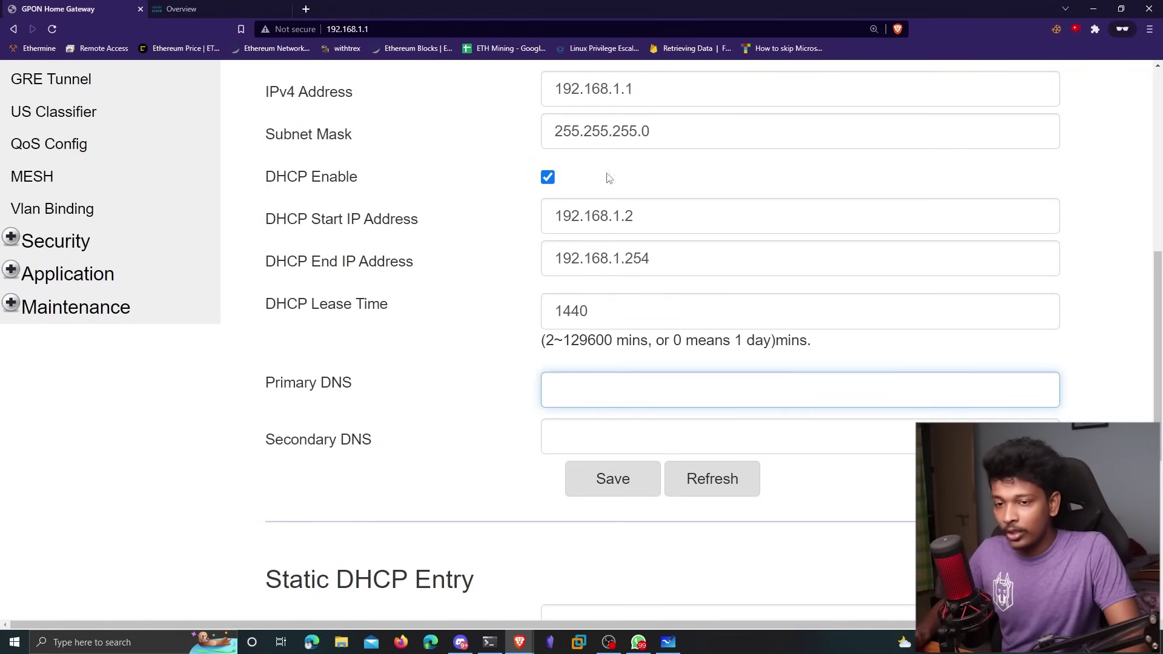
pyautogui.scroll(-1, 307, 322)
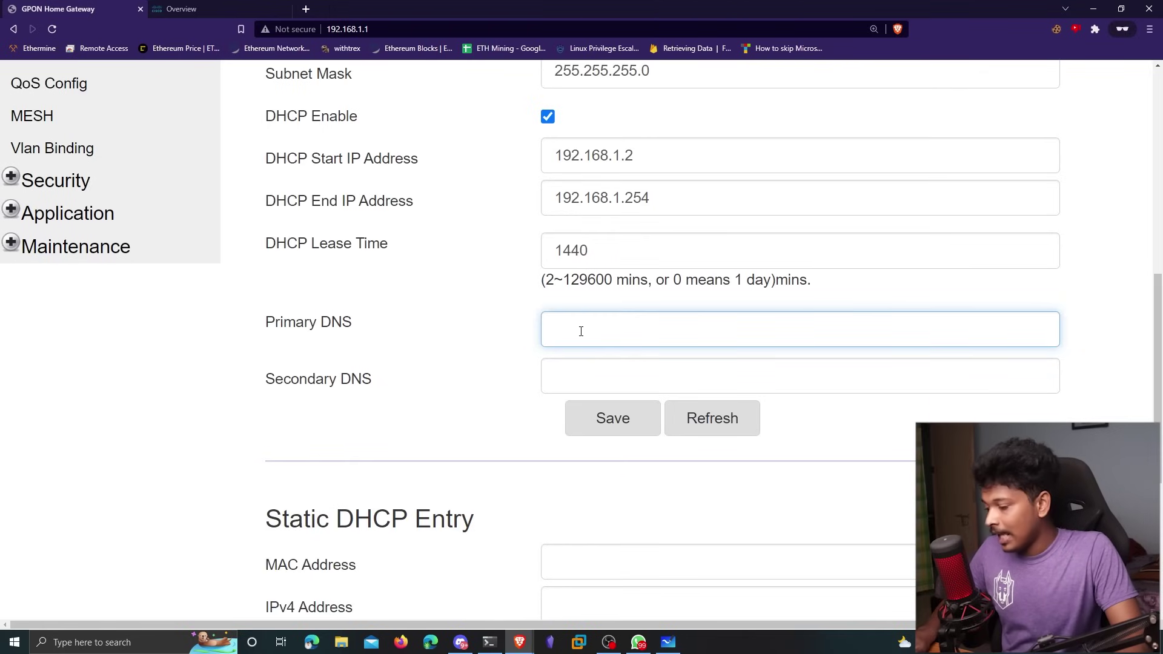
pyautogui.hotkey('ctrl', 'v')
# - Copy 208.67.222.222 from Umbrella and paste it as the router's Secondary DNS
pyautogui.click(182, 9)
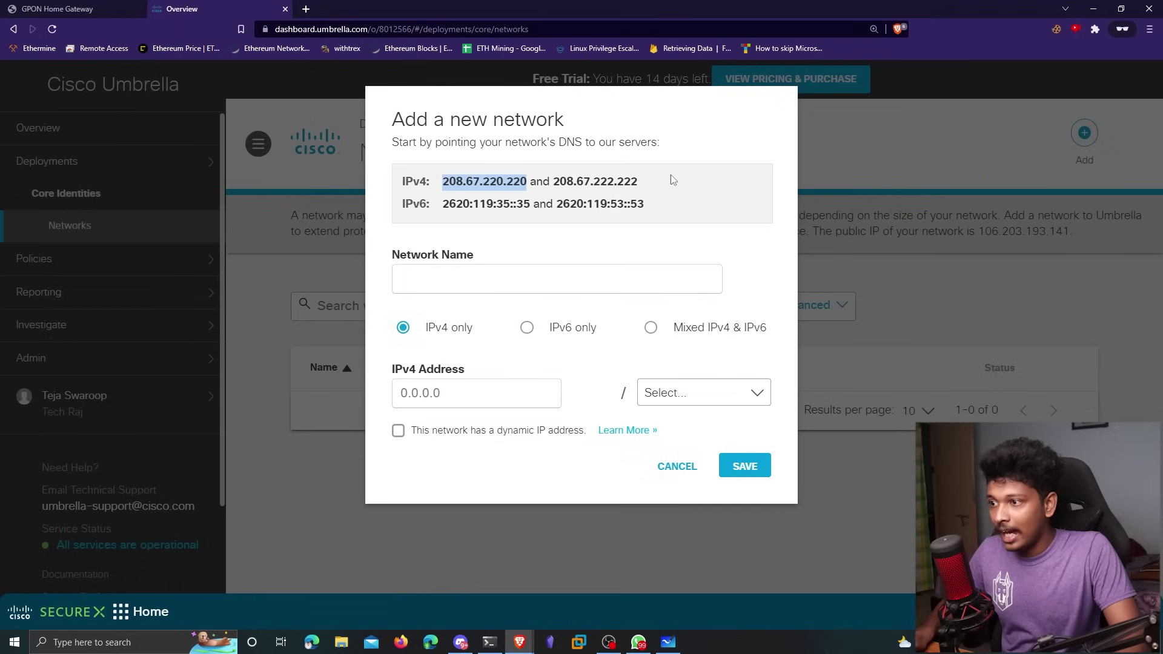
pyautogui.moveTo(554, 181); pyautogui.dragTo(638, 181)
pyautogui.rightClick(624, 182)
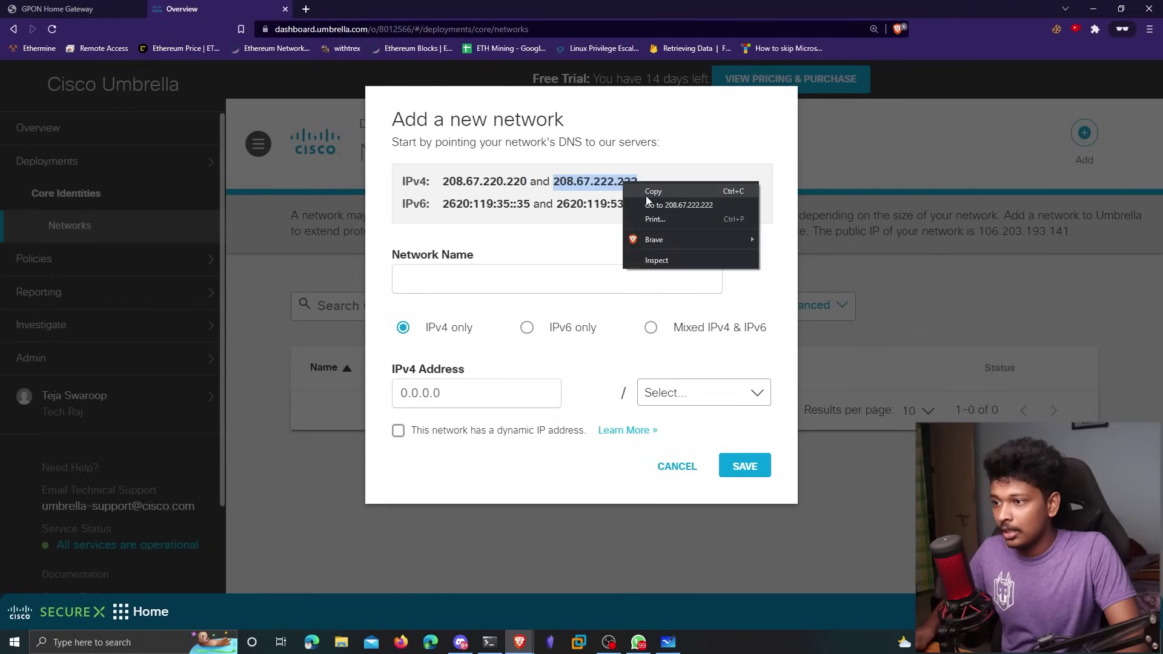
pyautogui.click(642, 189)
pyautogui.click(9, 6)
pyautogui.click(606, 369)
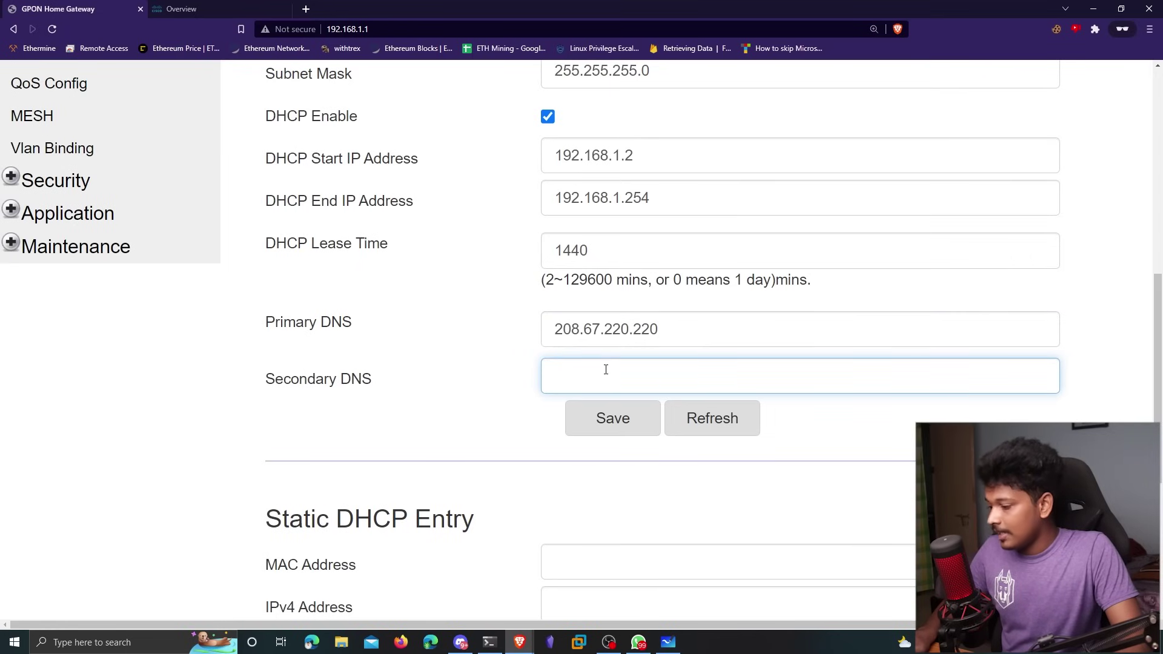
pyautogui.hotkey('ctrl', 'v')
# - Save the new DNS settings and accept the required router restart
pyautogui.click(613, 418)
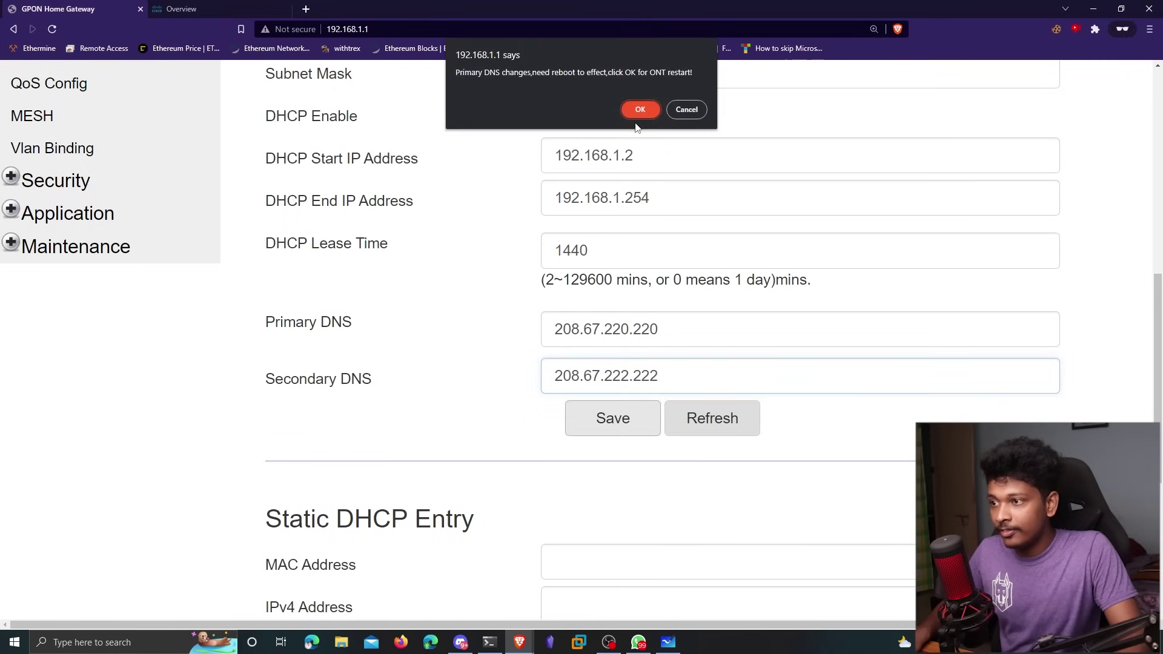
pyautogui.click(637, 113)
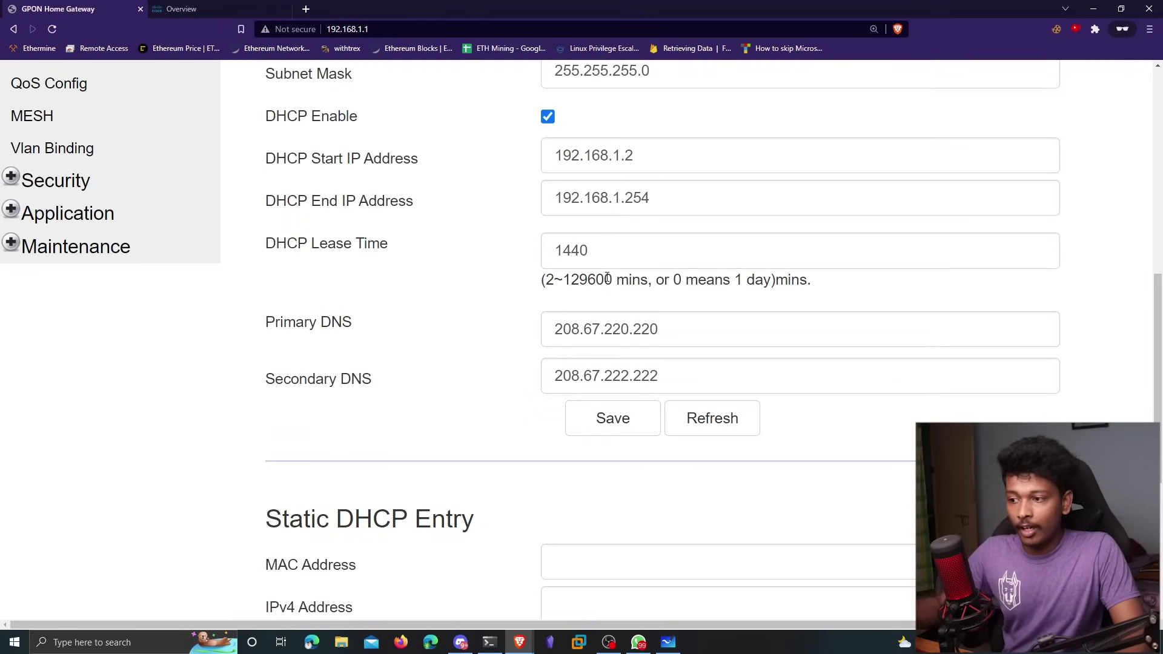
pyautogui.scroll(-1, 474, 281)
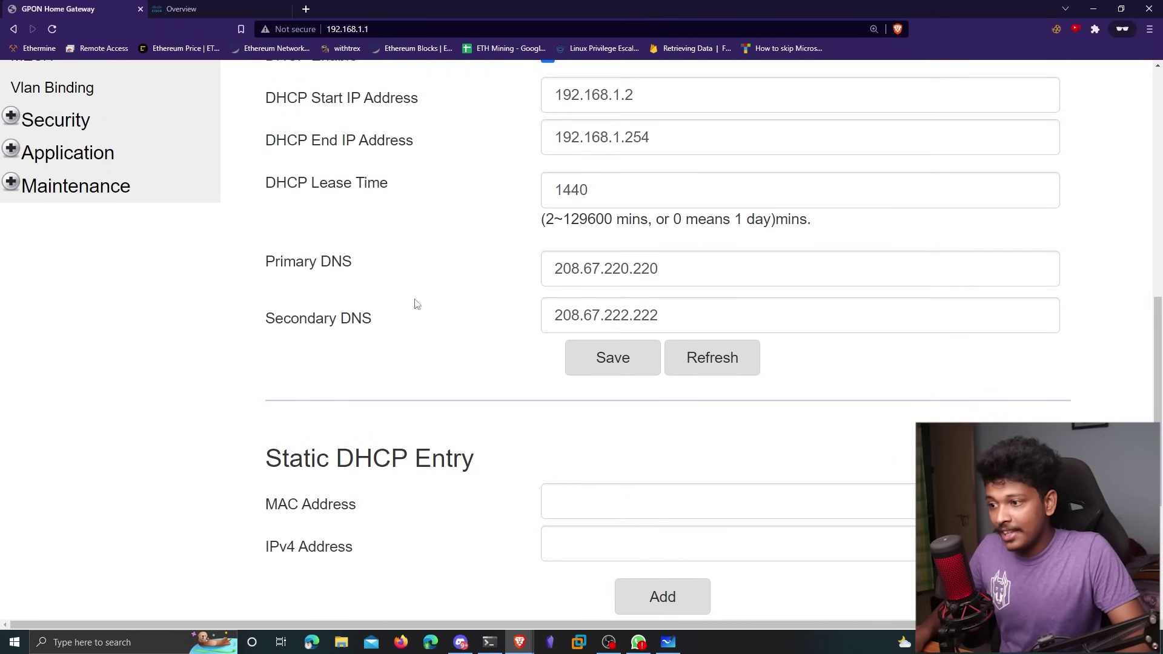
pyautogui.doubleClick(654, 267)
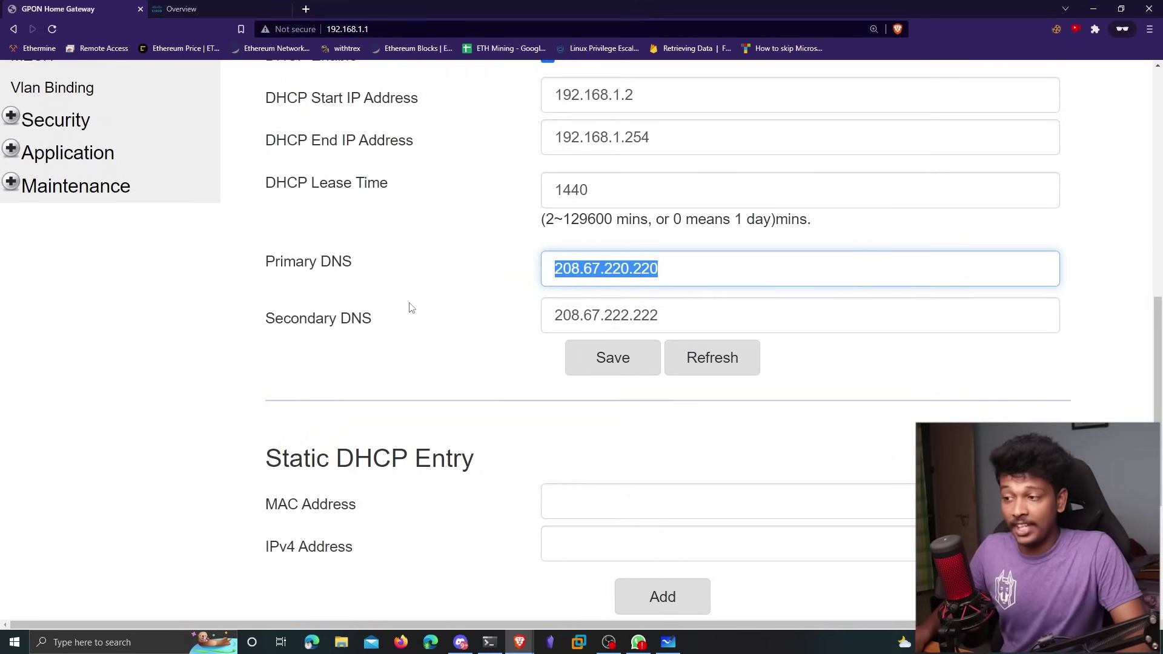
pyautogui.click(222, 6)
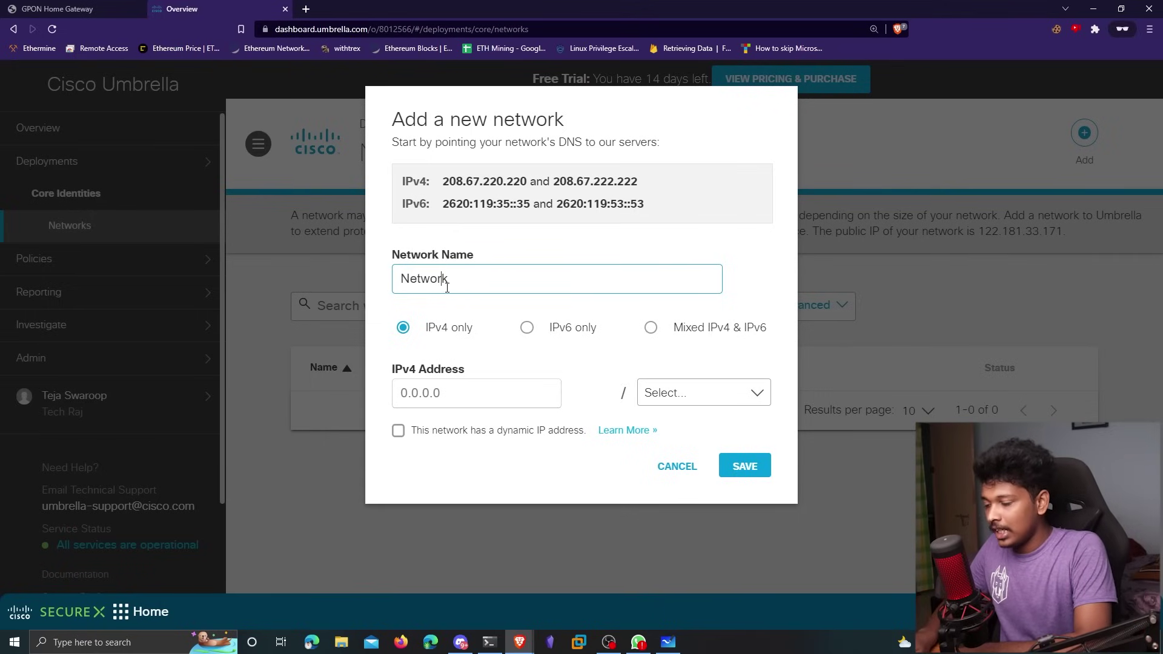
pyautogui.write('My')
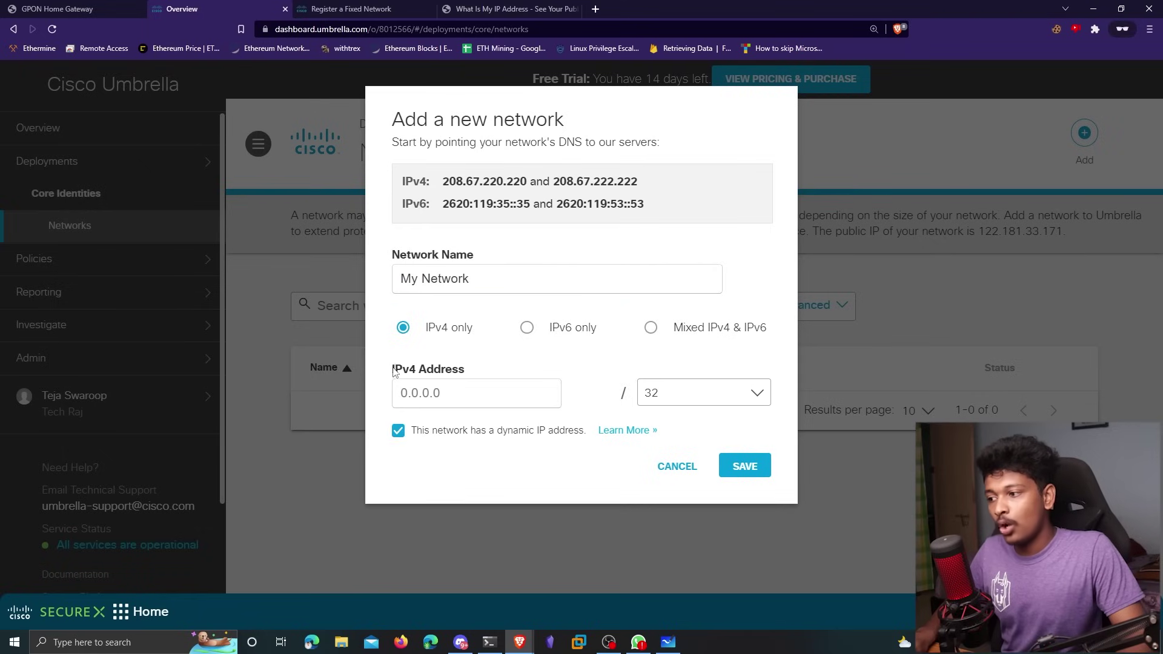
pyautogui.moveTo(394, 371); pyautogui.dragTo(460, 372)
pyautogui.hotkey('ctrl', '4')
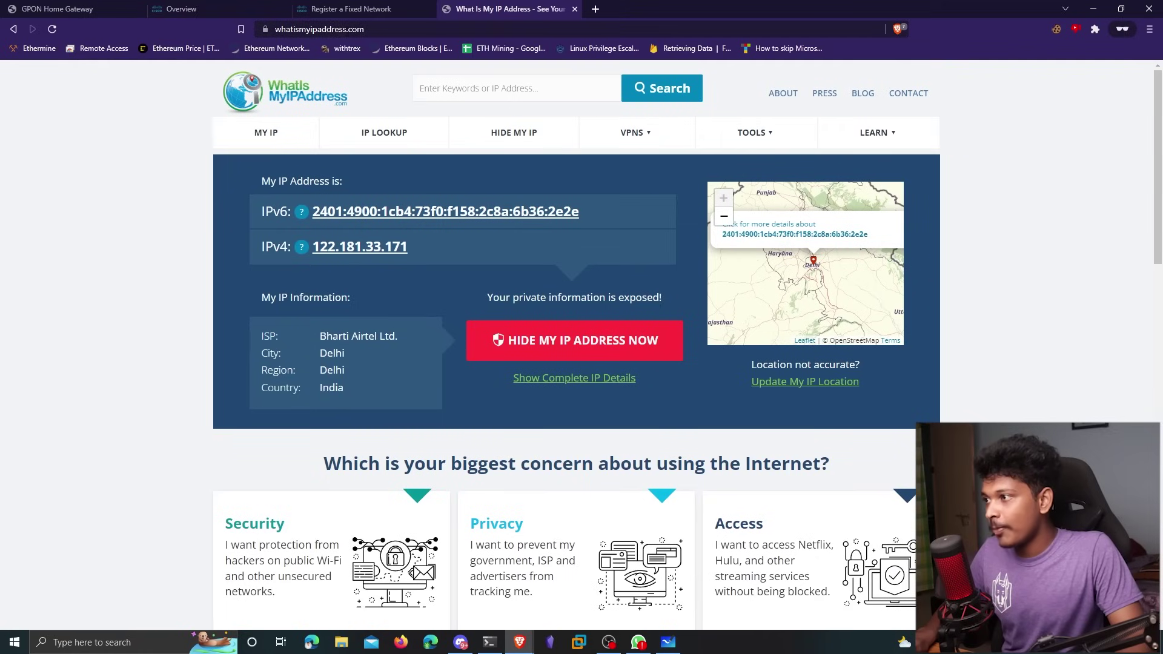
pyautogui.doubleClick(322, 247)
pyautogui.hotkey('ctrl', '2')
pyautogui.click(460, 393)
pyautogui.hotkey('ctrl', 'v')
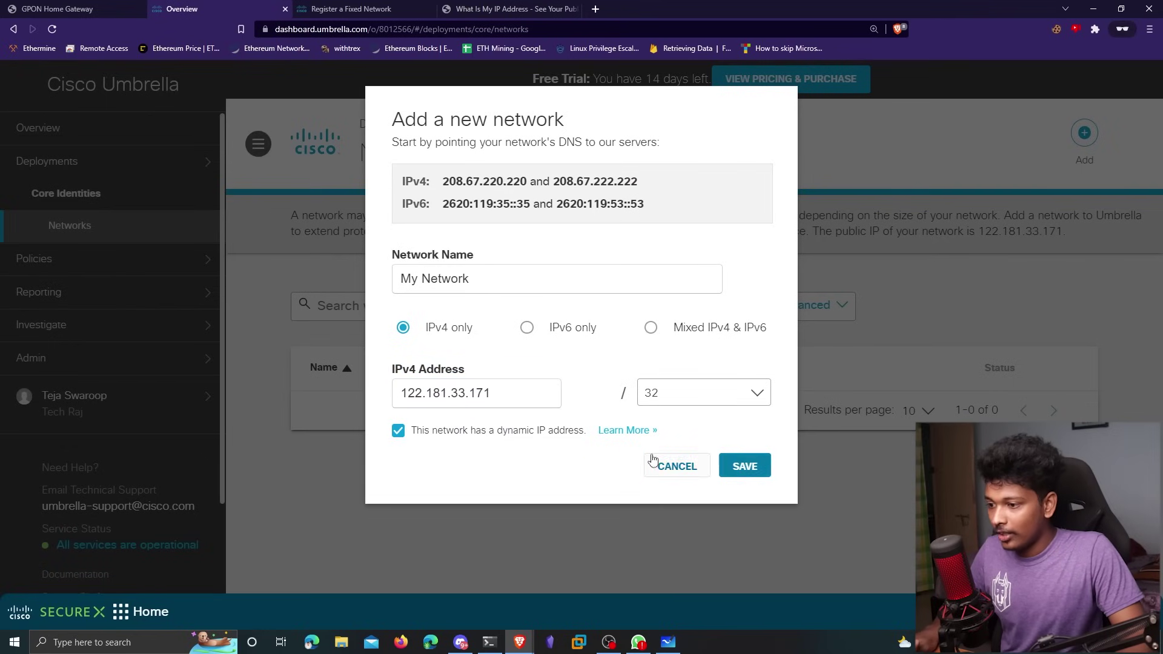
pyautogui.click(744, 466)
# - Visit internetbadguys.com in a new tab and confirm Umbrella blocks it as phishing
pyautogui.hotkey('ctrl', 't')
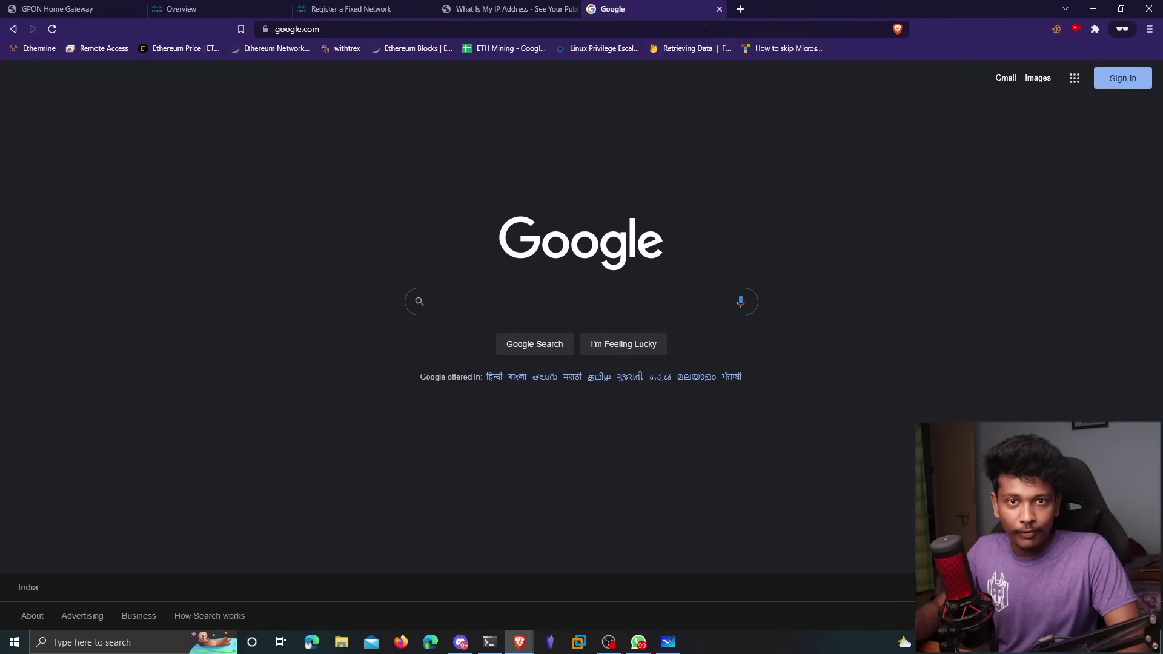
pyautogui.click(531, 30)
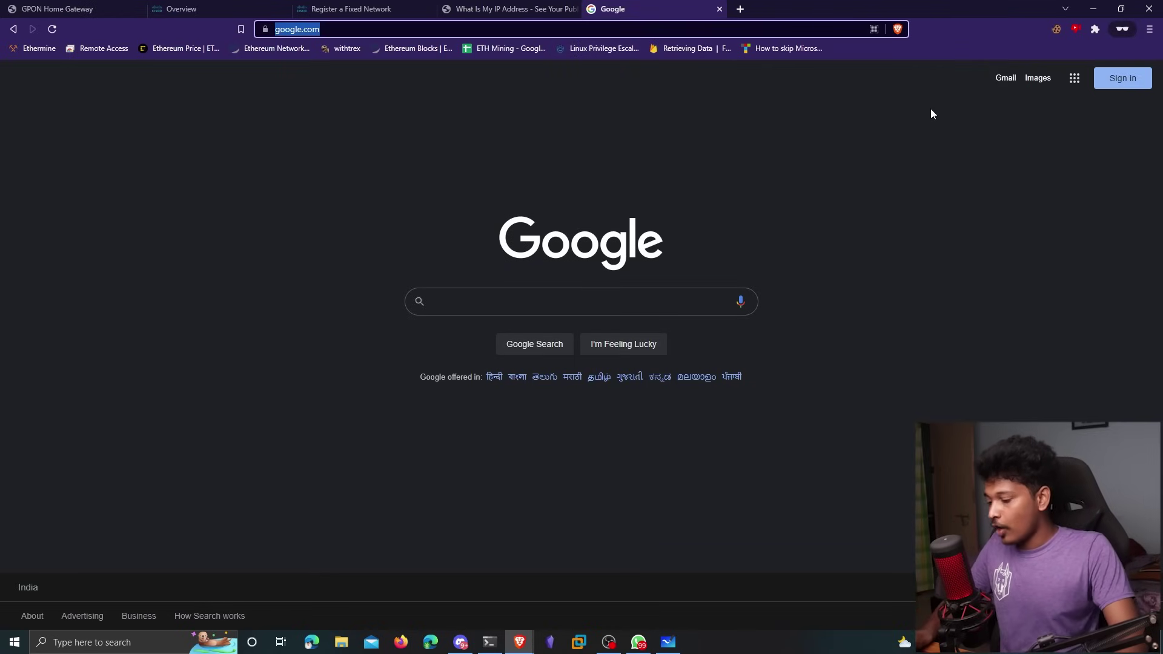
pyautogui.write('internetbadguys.com')
pyautogui.press('Return')
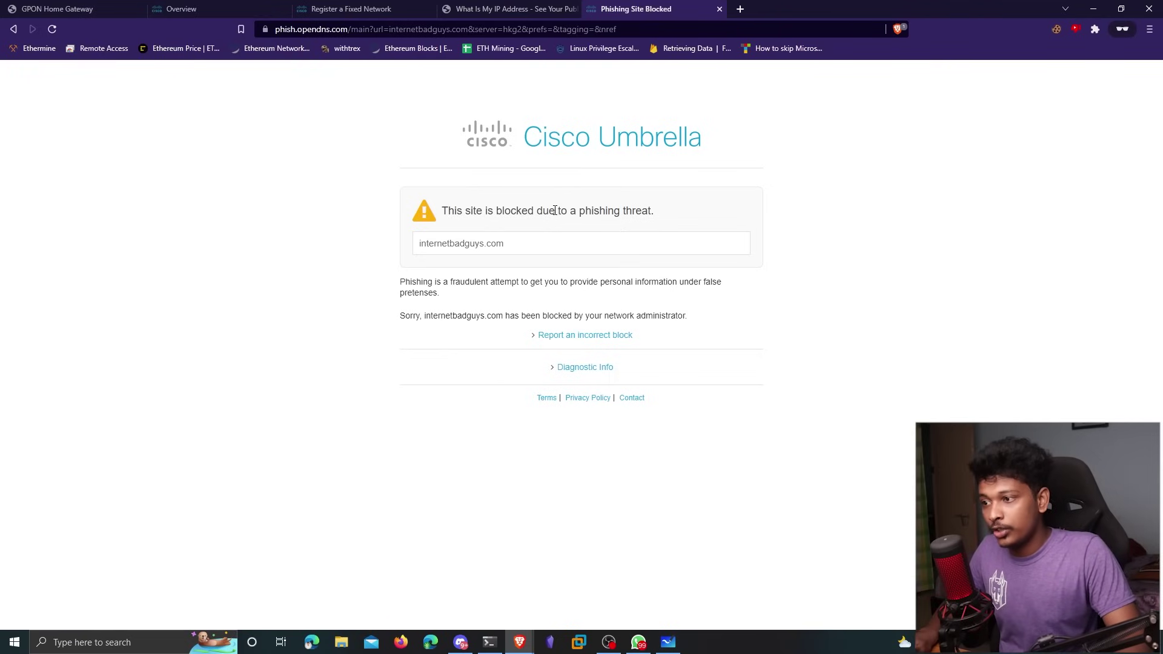
pyautogui.moveTo(555, 210); pyautogui.dragTo(661, 212)
pyautogui.click(897, 211)
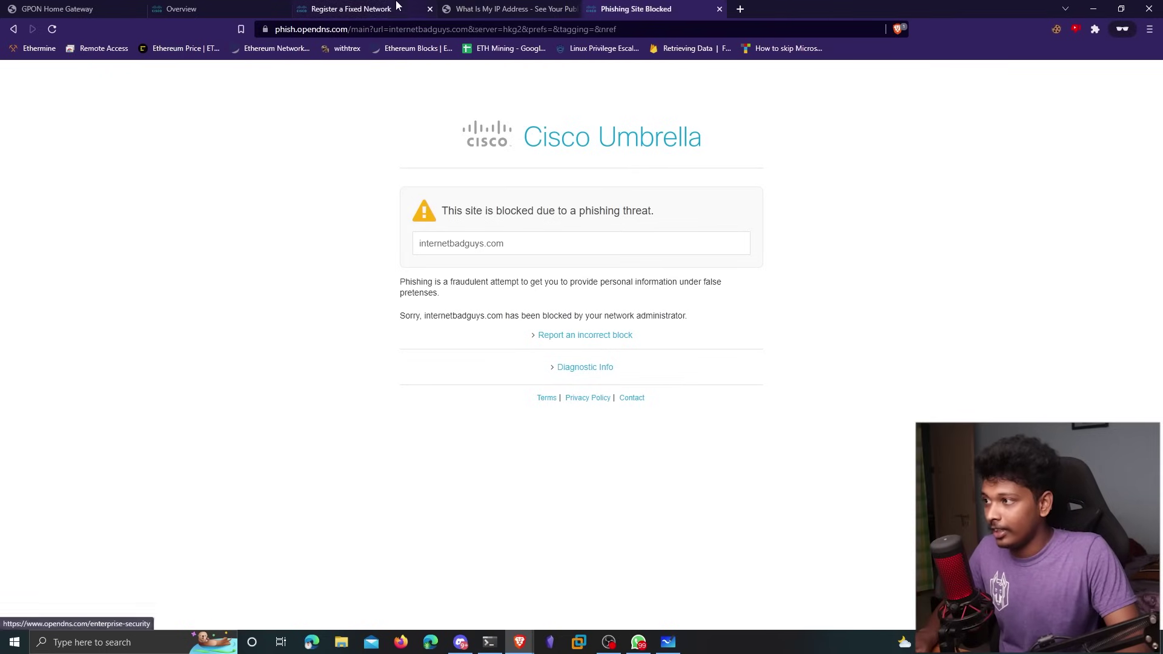
# - Open Reporting > Activity Search and scroll through the columns of the 566 logged requests
pyautogui.click(194, 9)
pyautogui.click(81, 226)
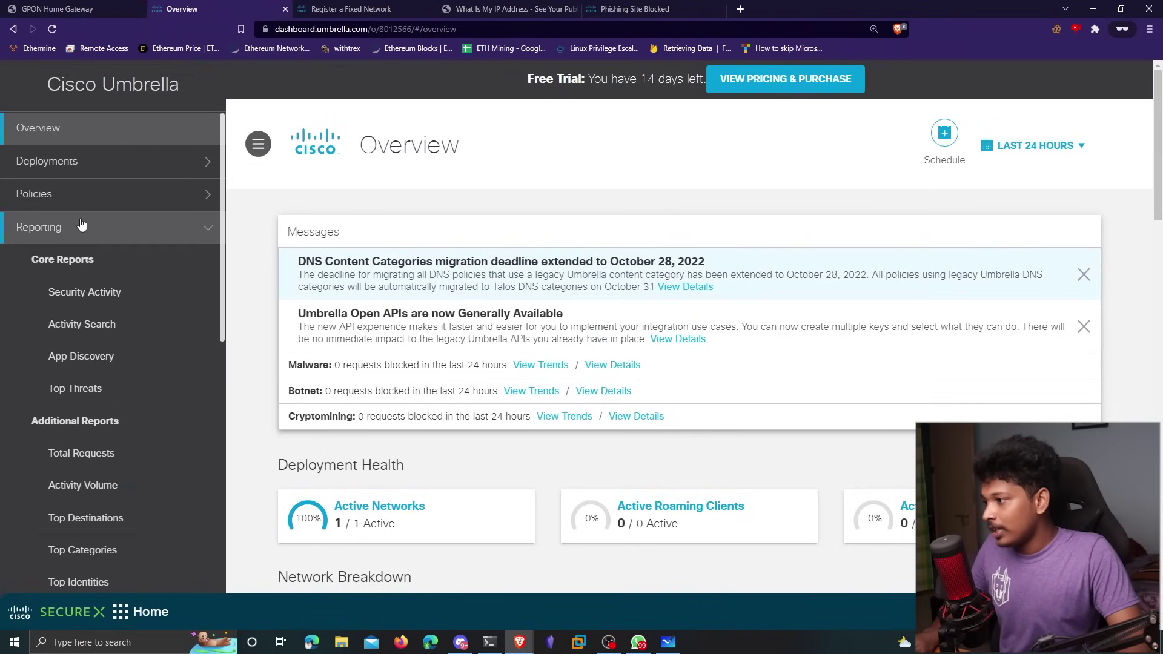
pyautogui.scroll(-1, 91, 291)
pyautogui.click(89, 273)
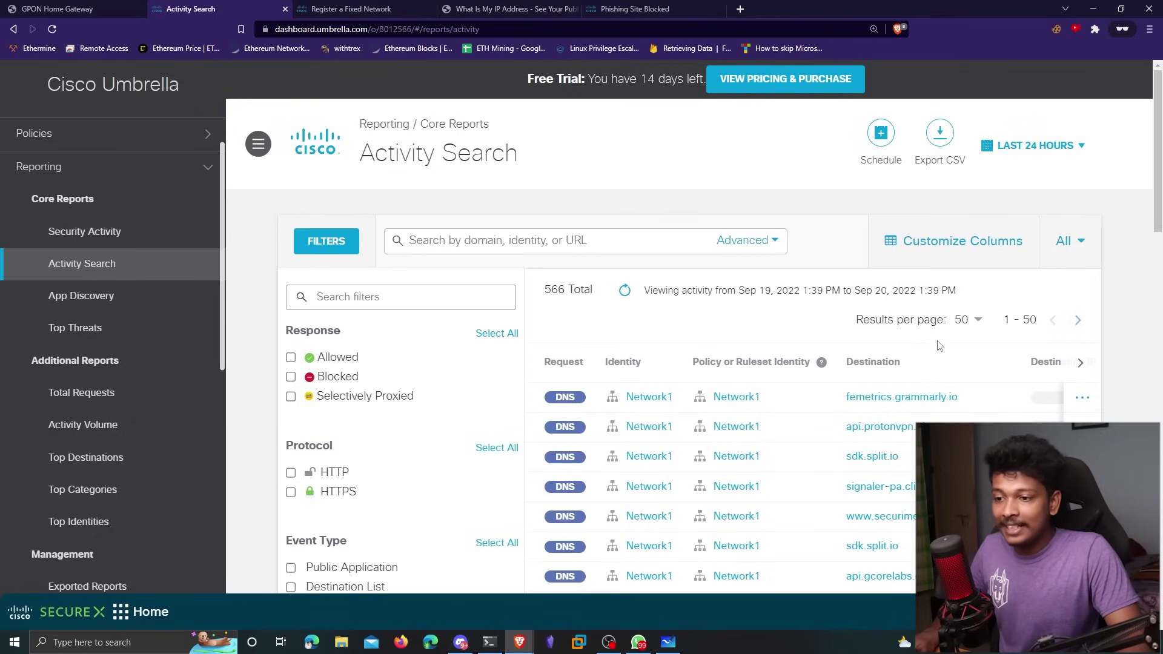
pyautogui.scroll(-2, 969, 384)
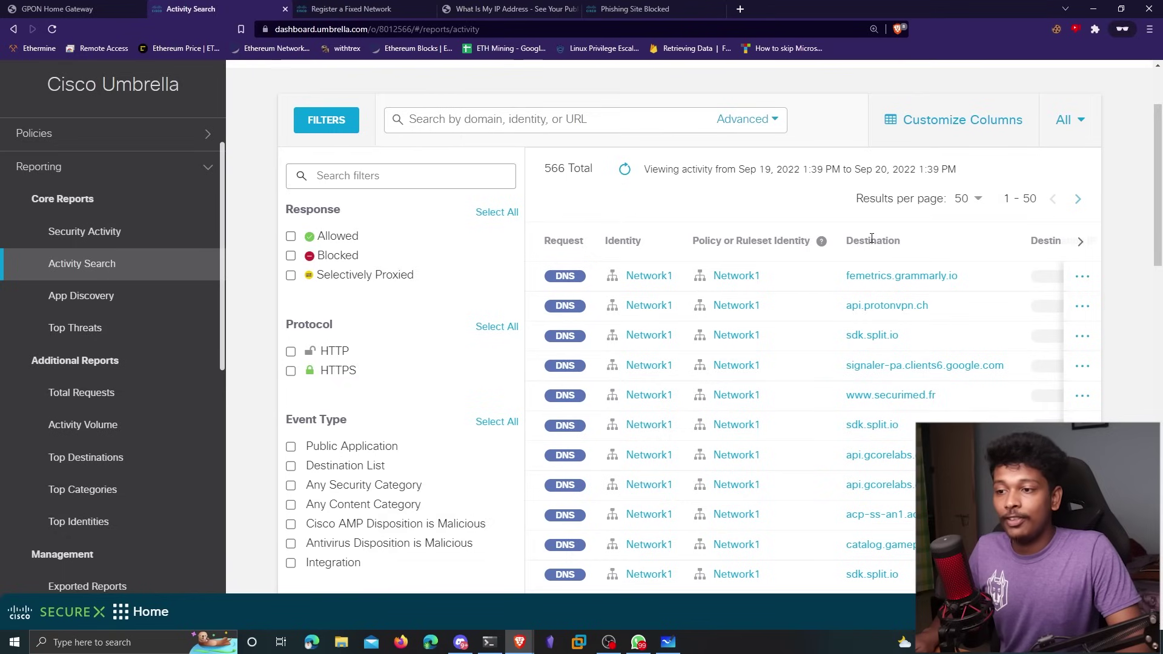
pyautogui.doubleClick(872, 238)
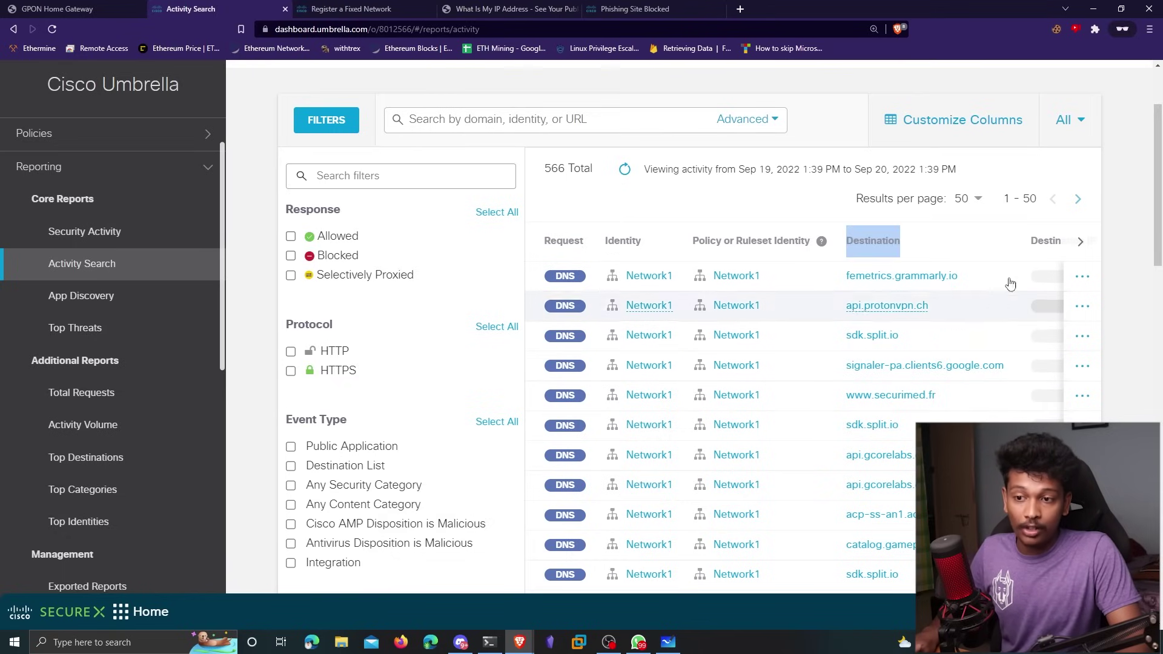
pyautogui.click(1081, 242)
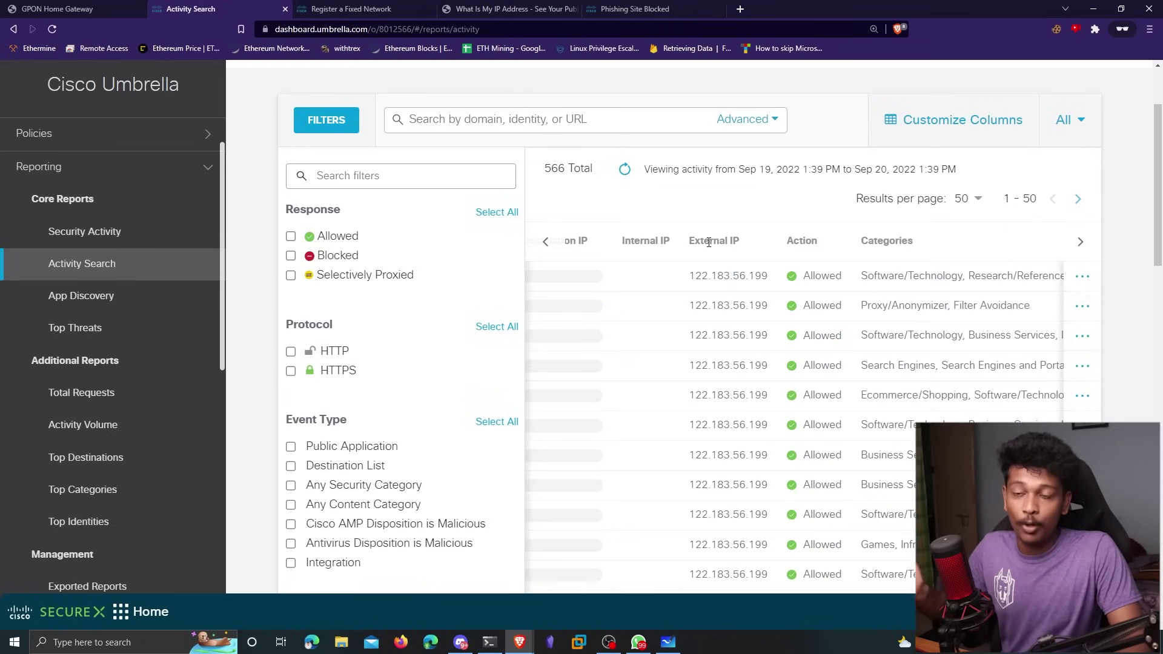
pyautogui.click(545, 242)
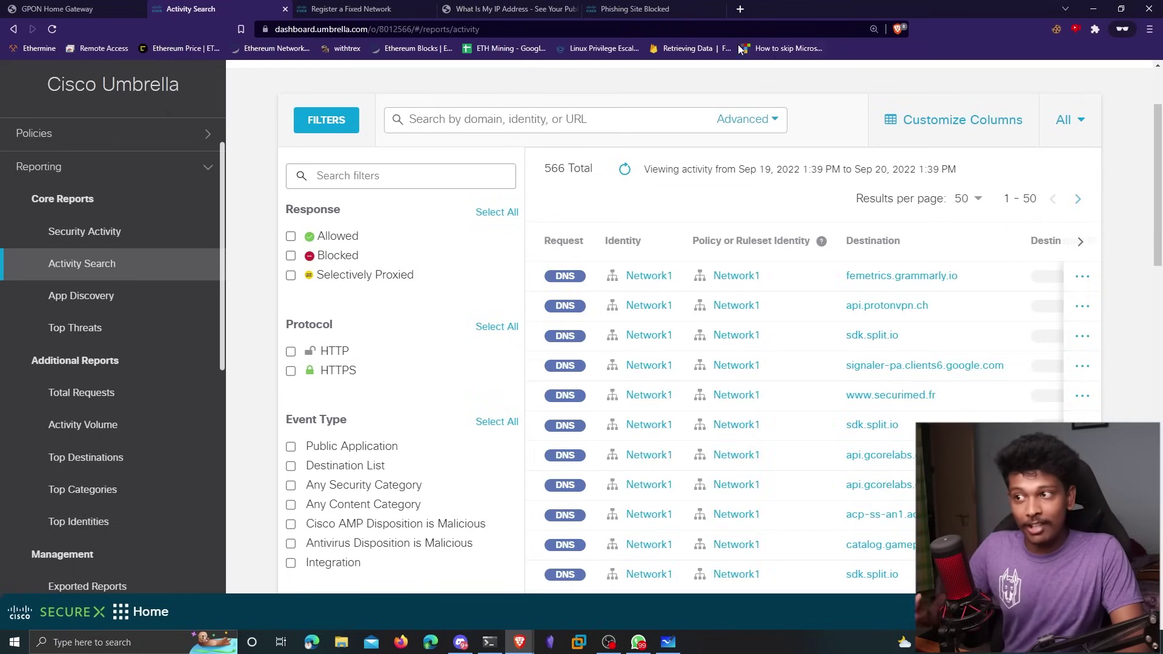
pyautogui.click(741, 9)
# - Load techraj156.com in the private tab, correcting a typo in the address
pyautogui.write('techarj1')
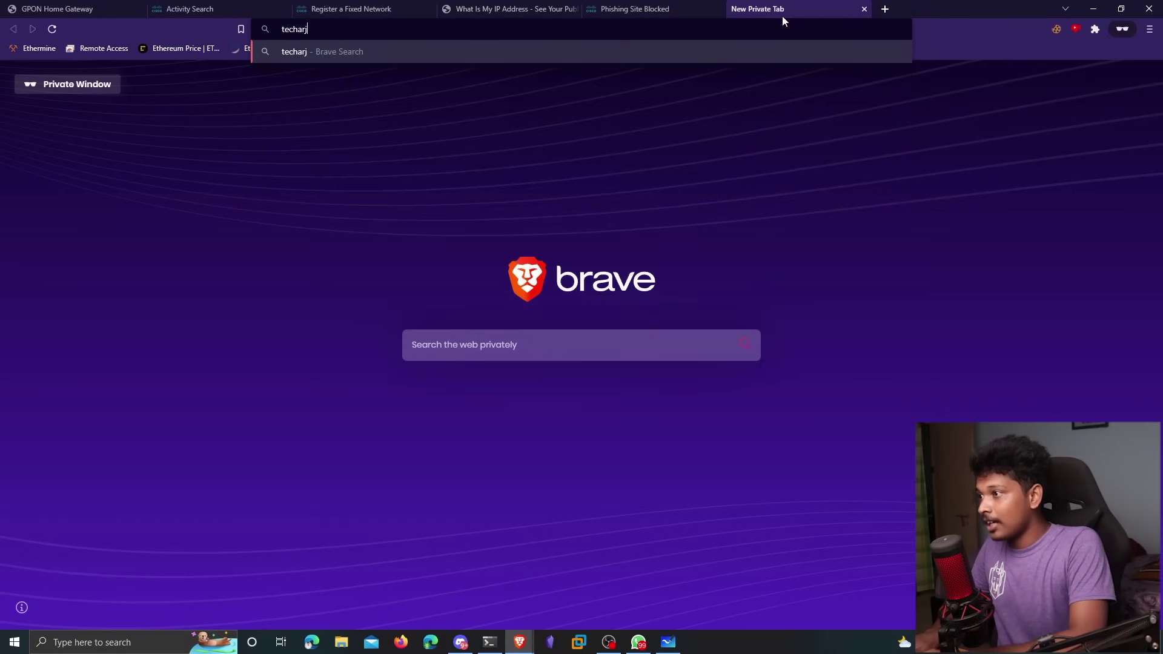
pyautogui.press('BackSpace')
pyautogui.press('BackSpace')
pyautogui.press('BackSpace')
pyautogui.write('raj156.com')
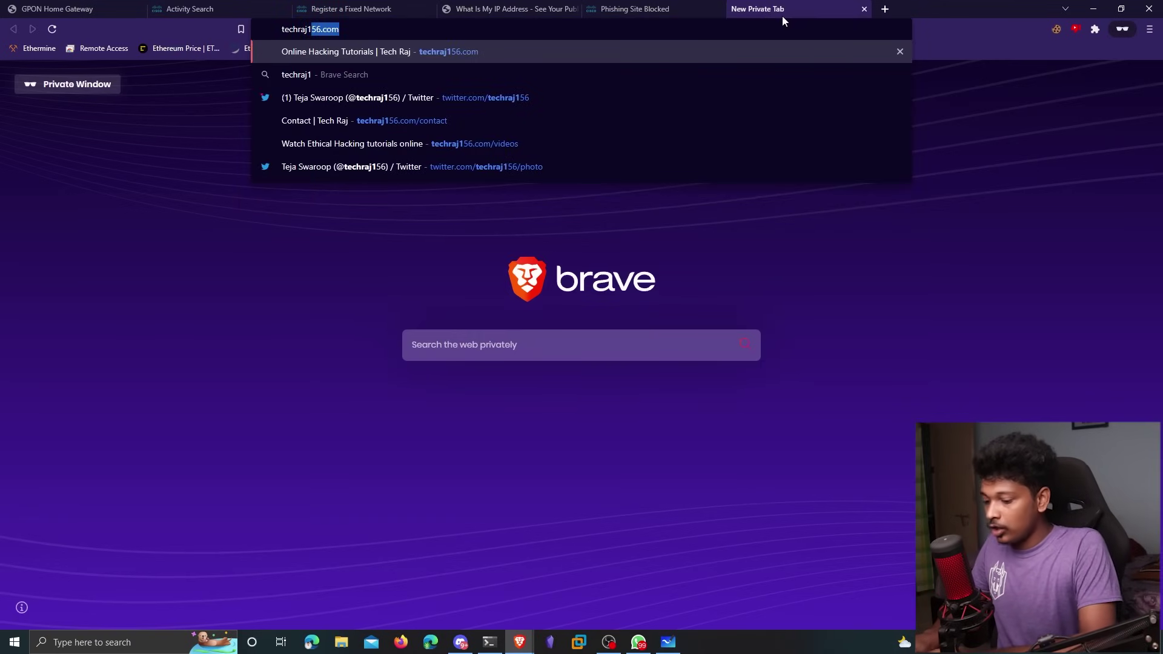
pyautogui.press('Return')
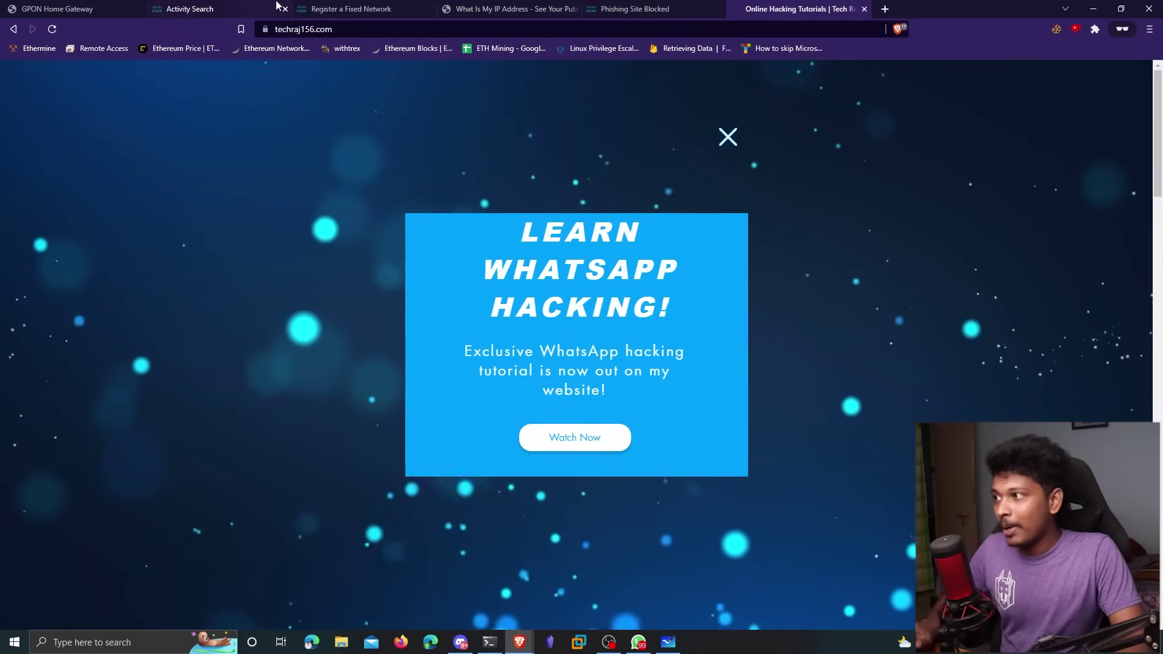
pyautogui.click(241, 7)
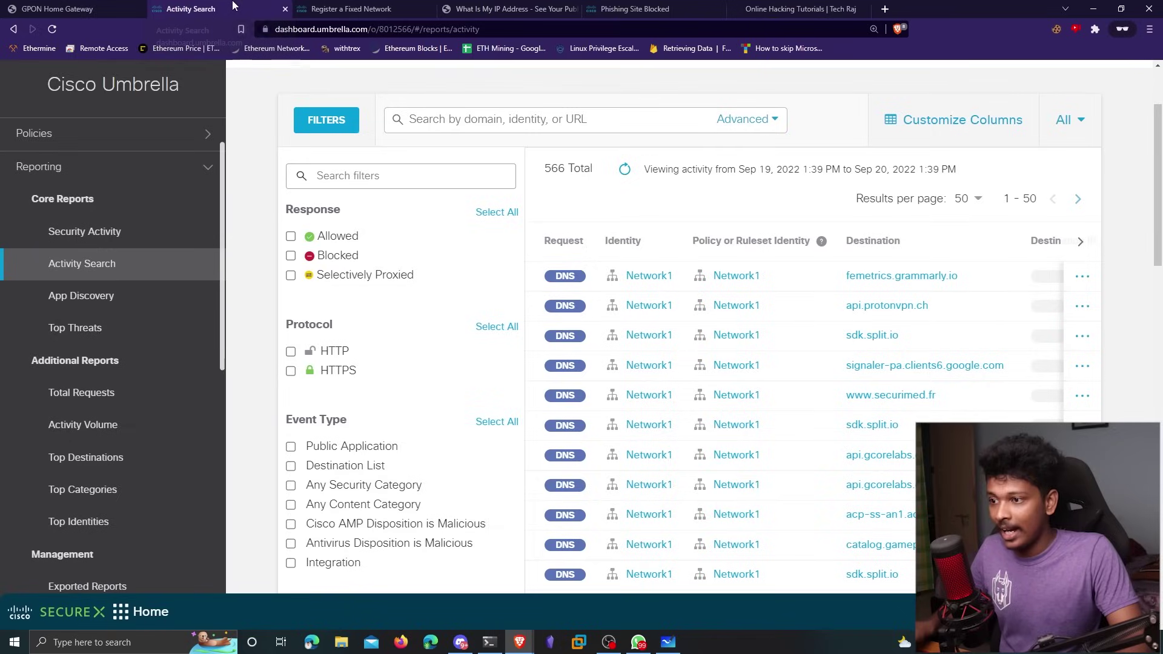
pyautogui.scroll(2, 697, 266)
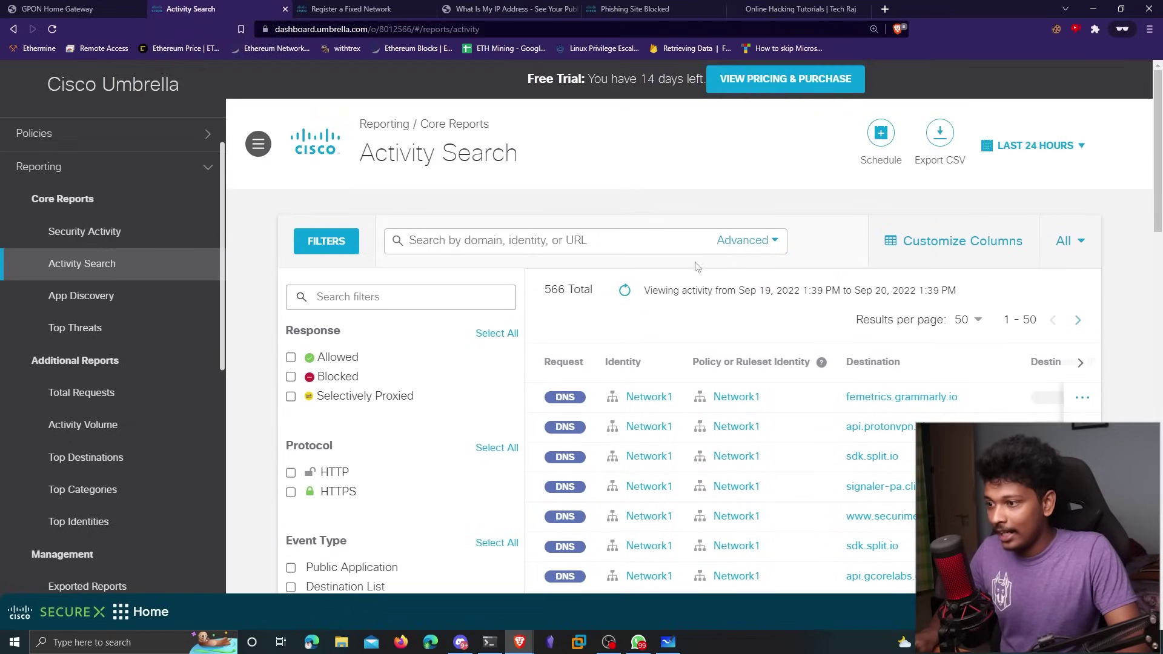
pyautogui.click(624, 291)
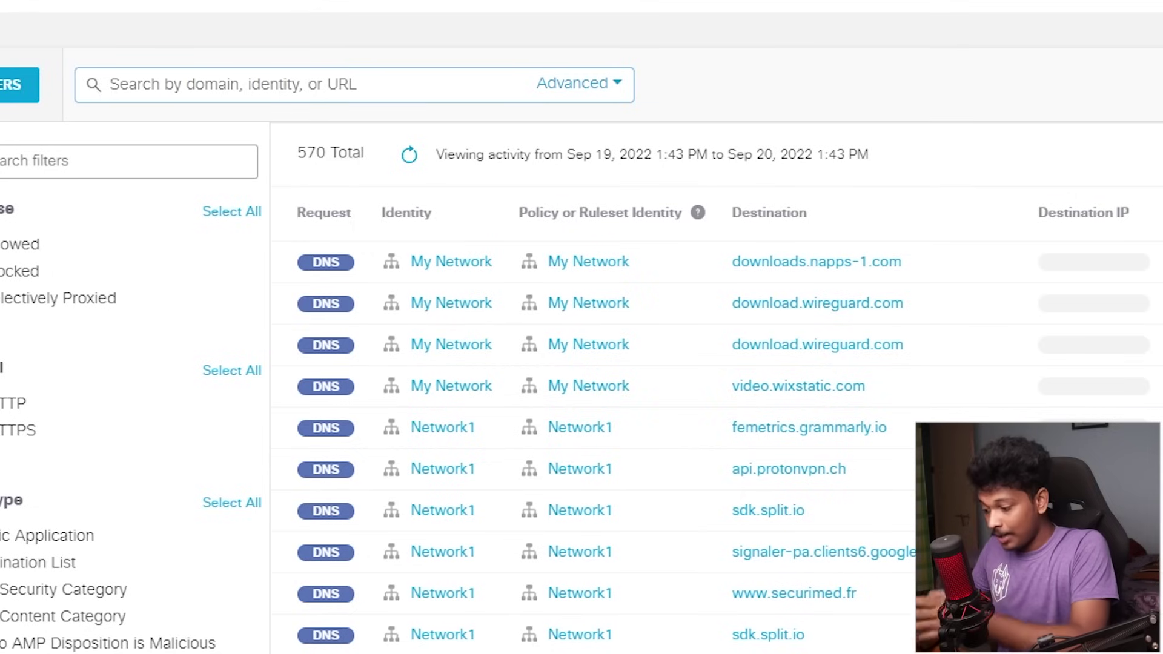
pyautogui.click(111, 84)
pyautogui.write('*.techraj156.com')
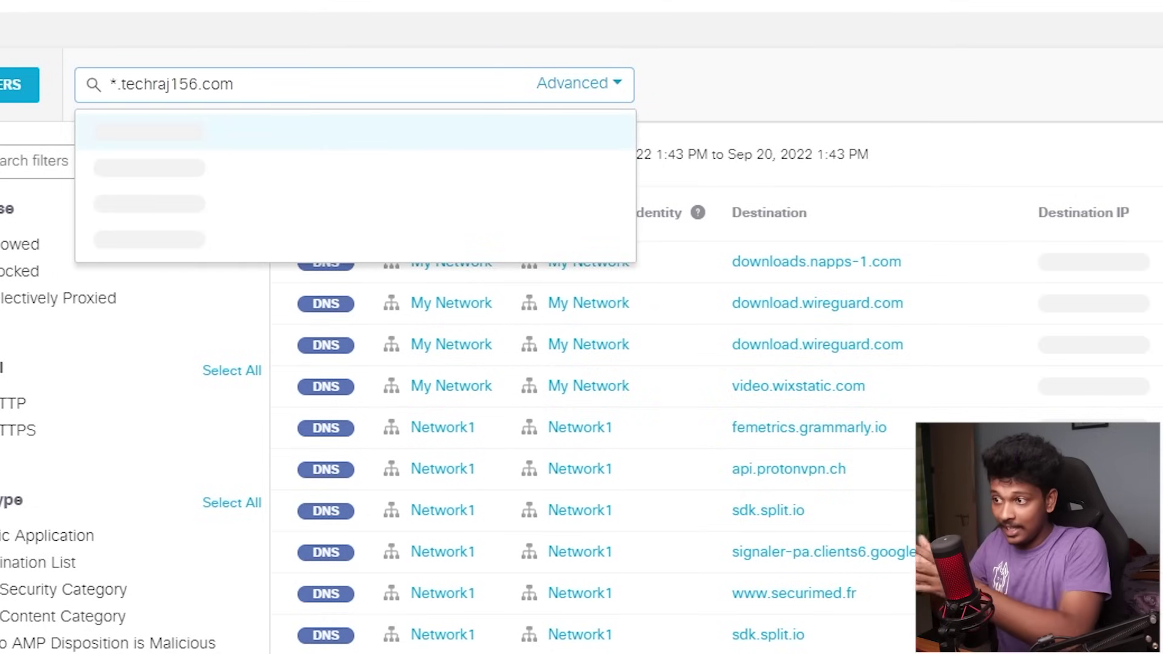
pyautogui.press('Return')
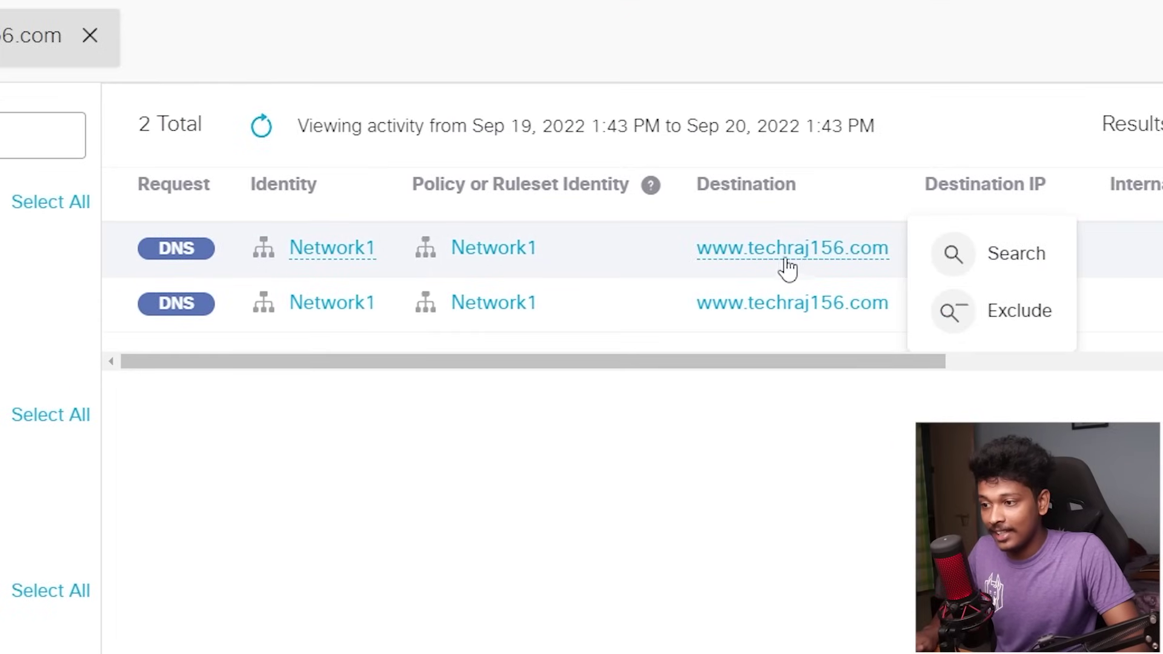
pyautogui.moveTo(834, 289)
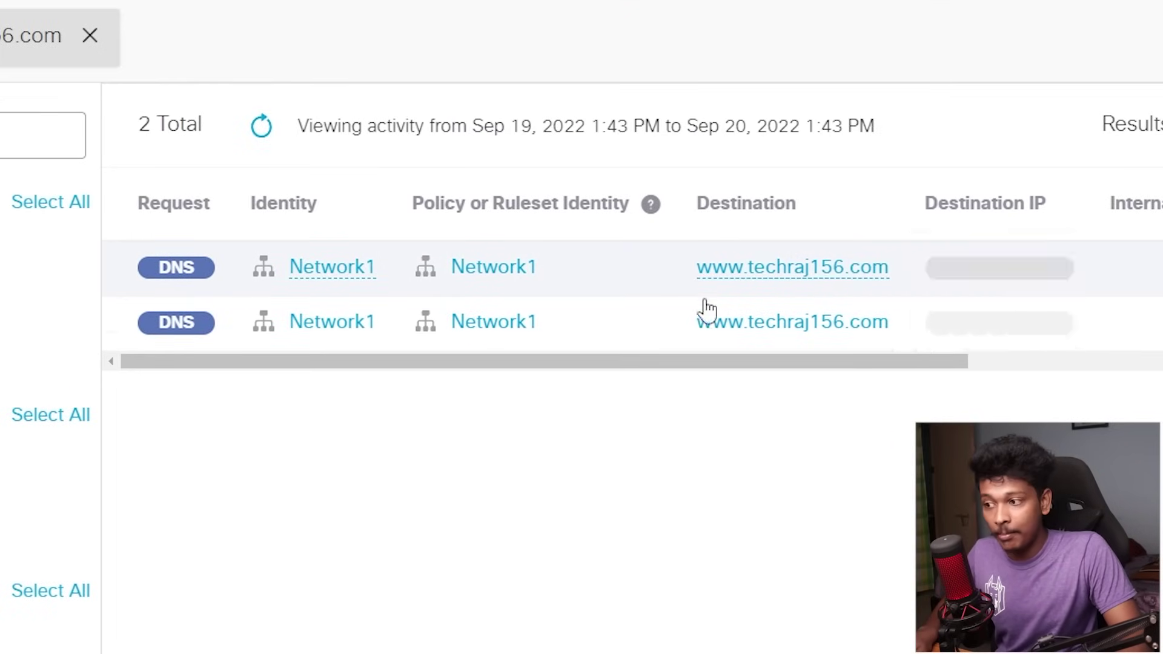
pyautogui.moveTo(823, 363); pyautogui.dragTo(742, 383)
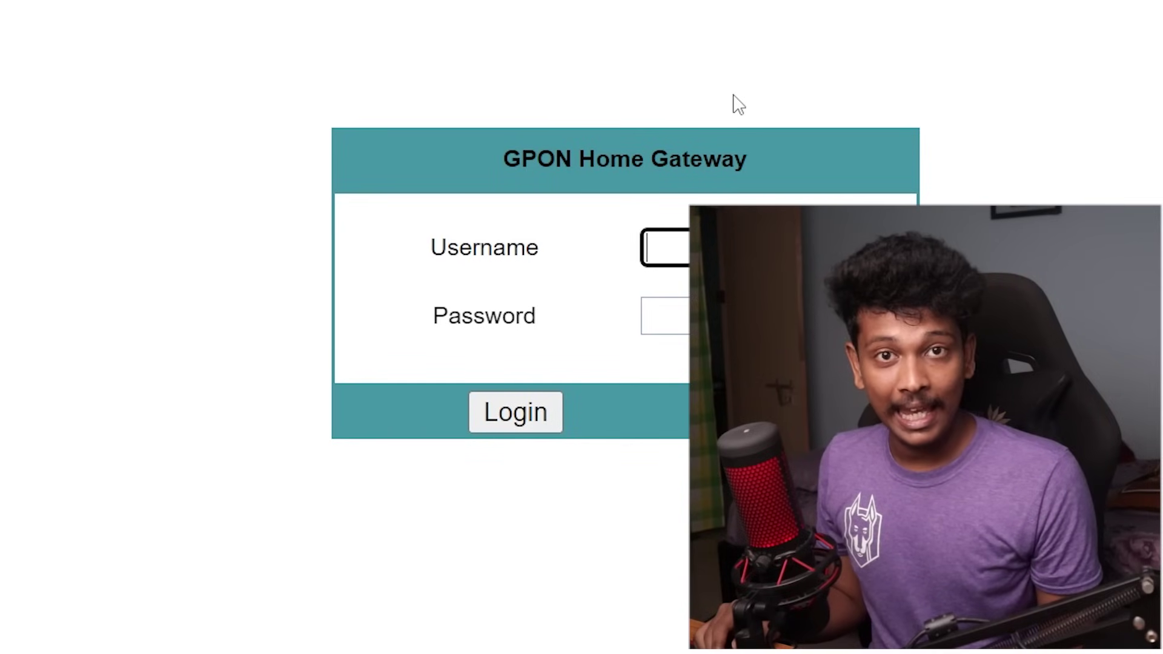
# - Log into the router, save a new router password, and dismiss the confirmation
pyautogui.click(1096, 80)
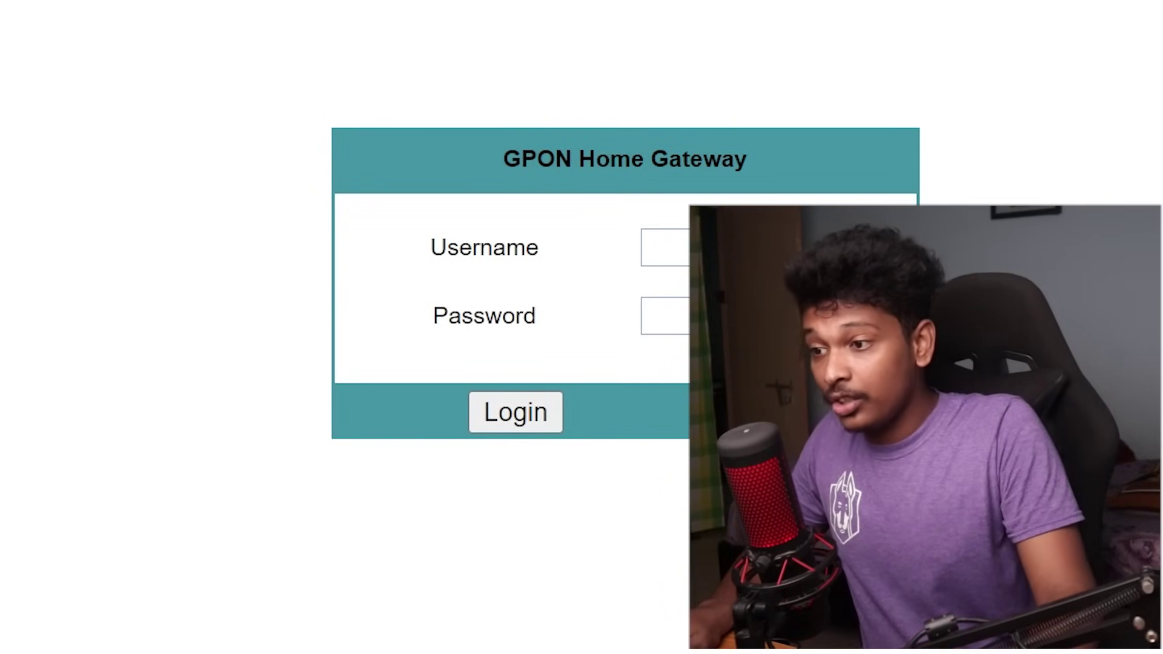
pyautogui.press('Tab')
pyautogui.write('a')
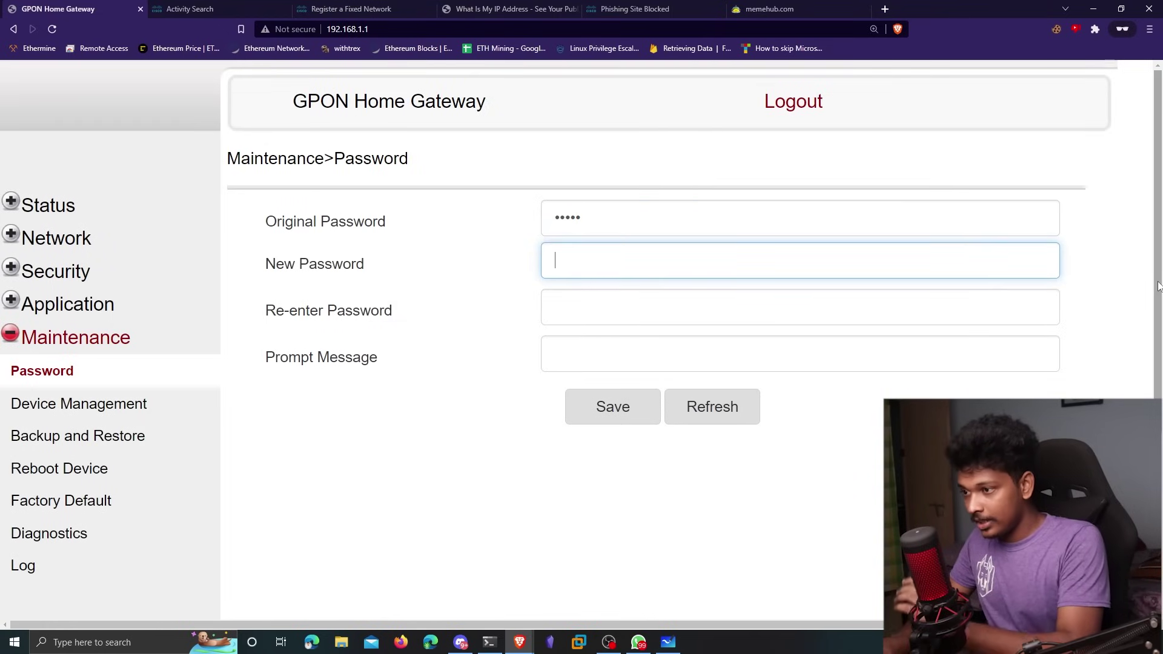
pyautogui.write('a')
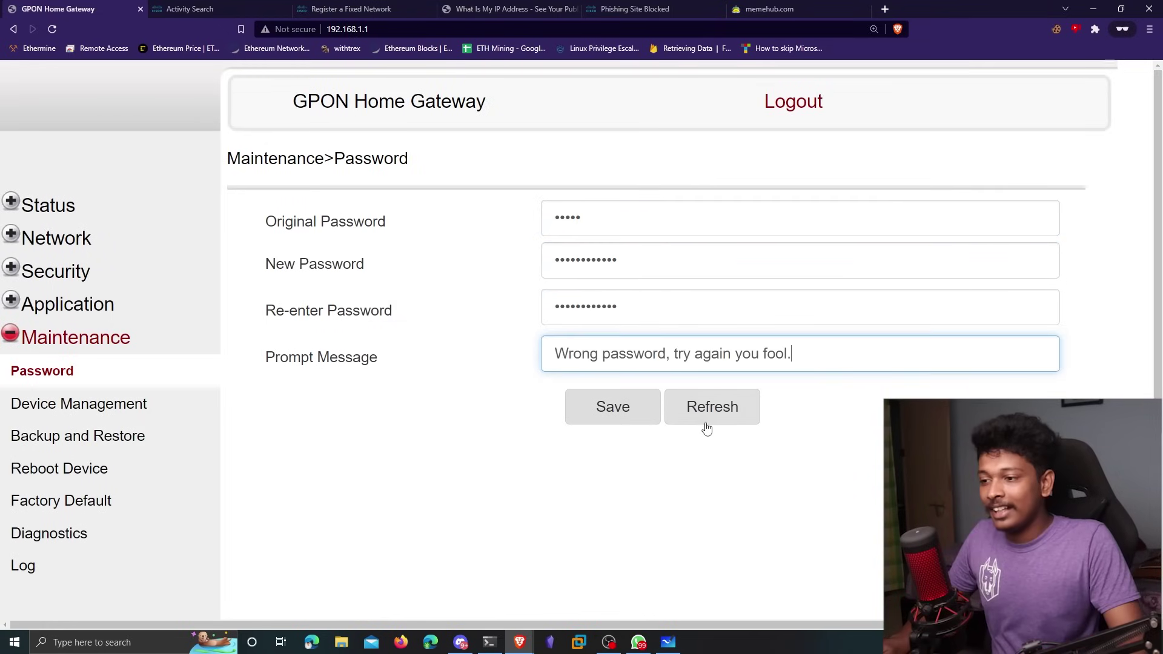
pyautogui.click(613, 421)
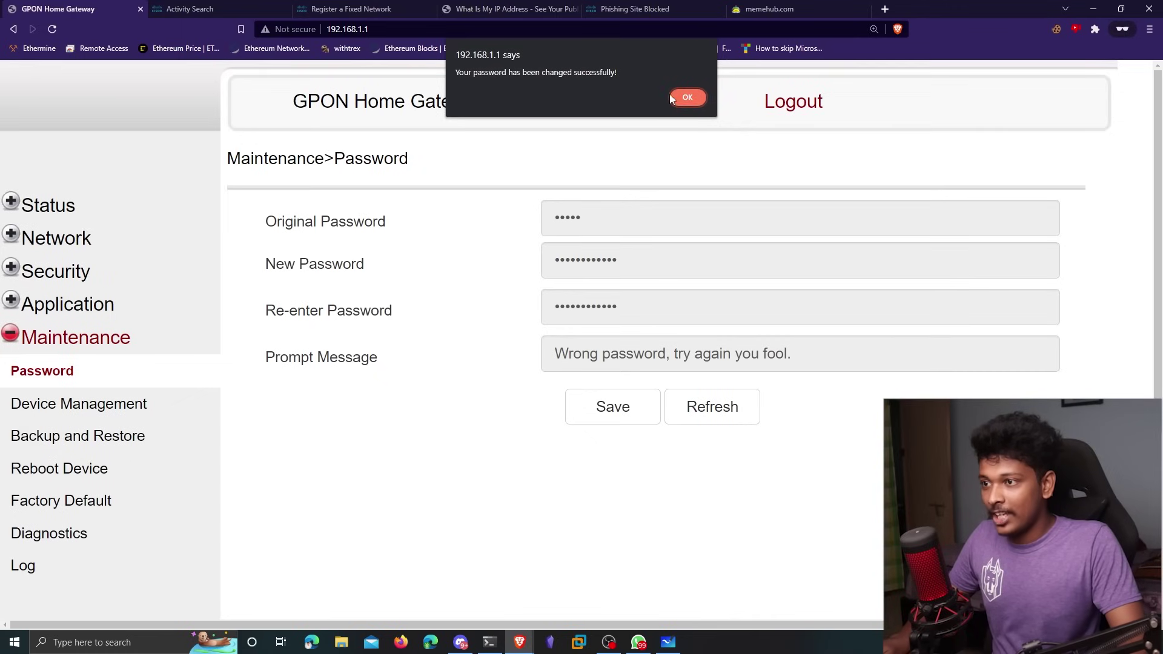
pyautogui.click(674, 95)
pyautogui.hotkey('ctrl', 'Tab')
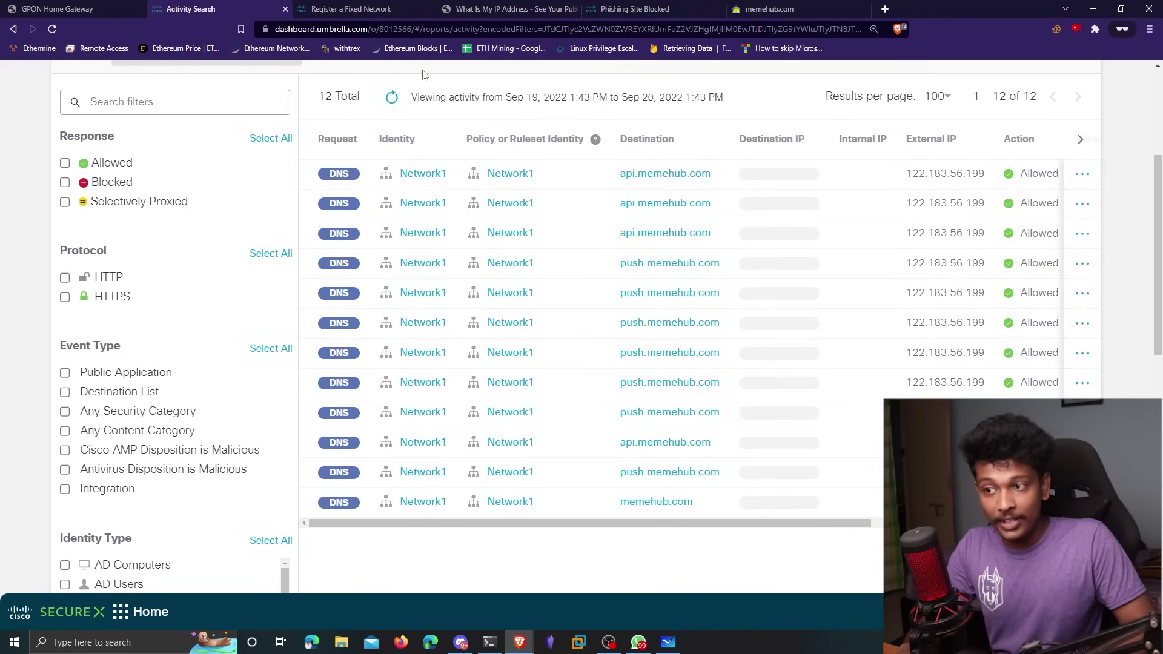
pyautogui.moveTo(989, 242)
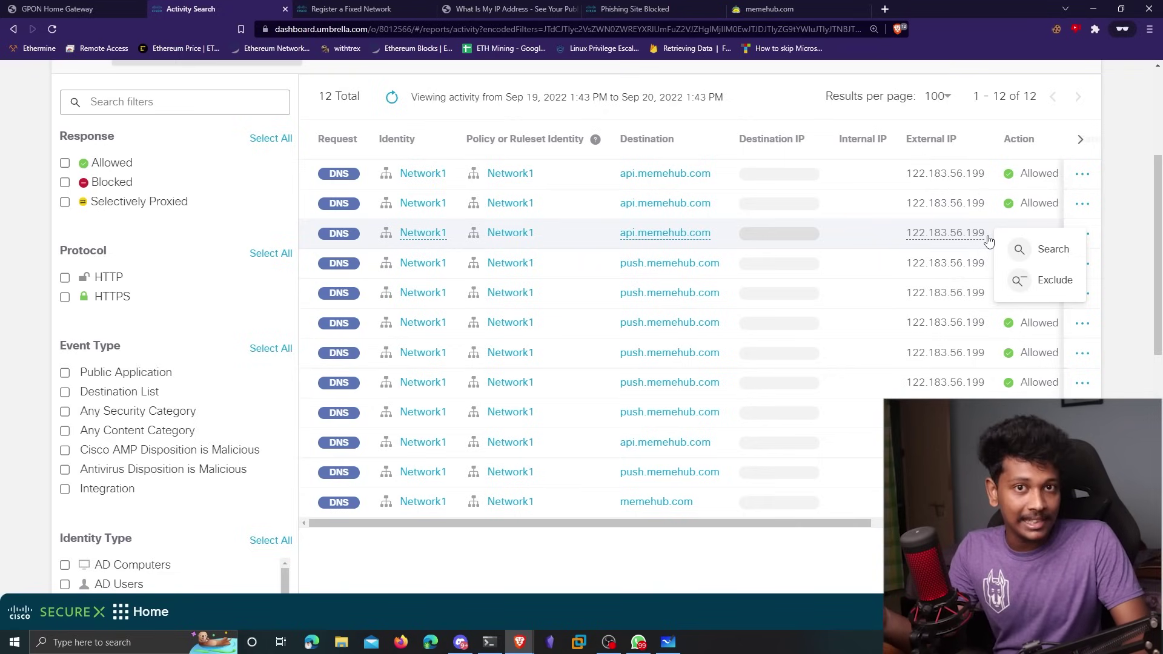
# - Open the Wi-Fi adapter's IPv4 settings from Control Panel's Network and Sharing Center
pyautogui.press('super')
pyautogui.write('con')
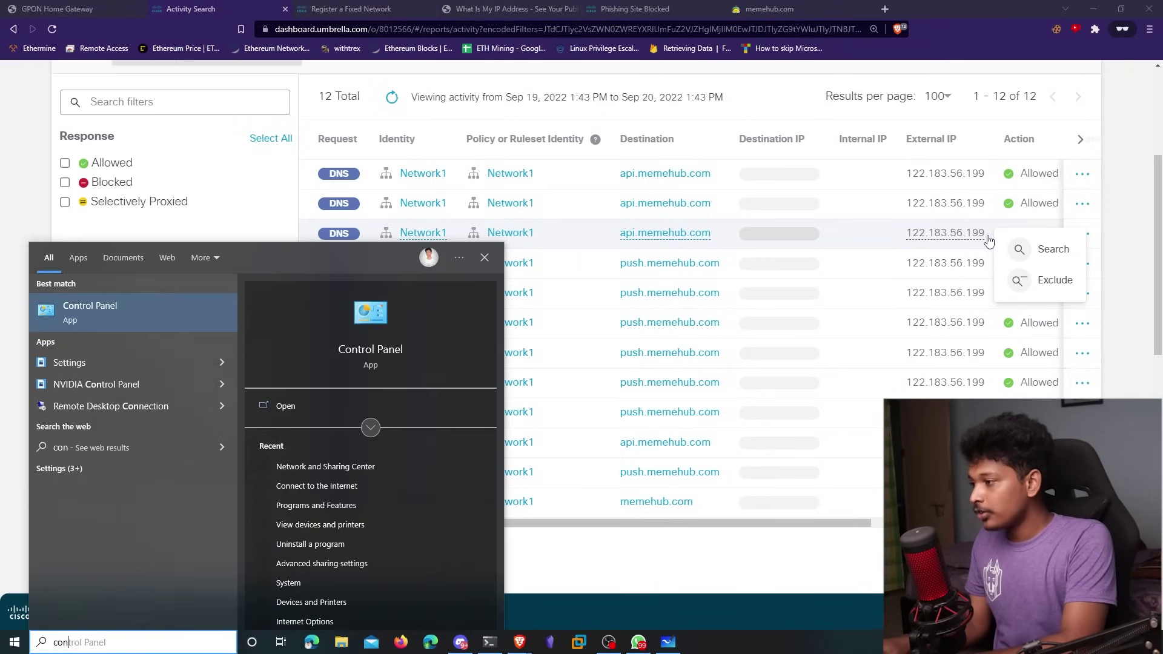
pyautogui.press('Return')
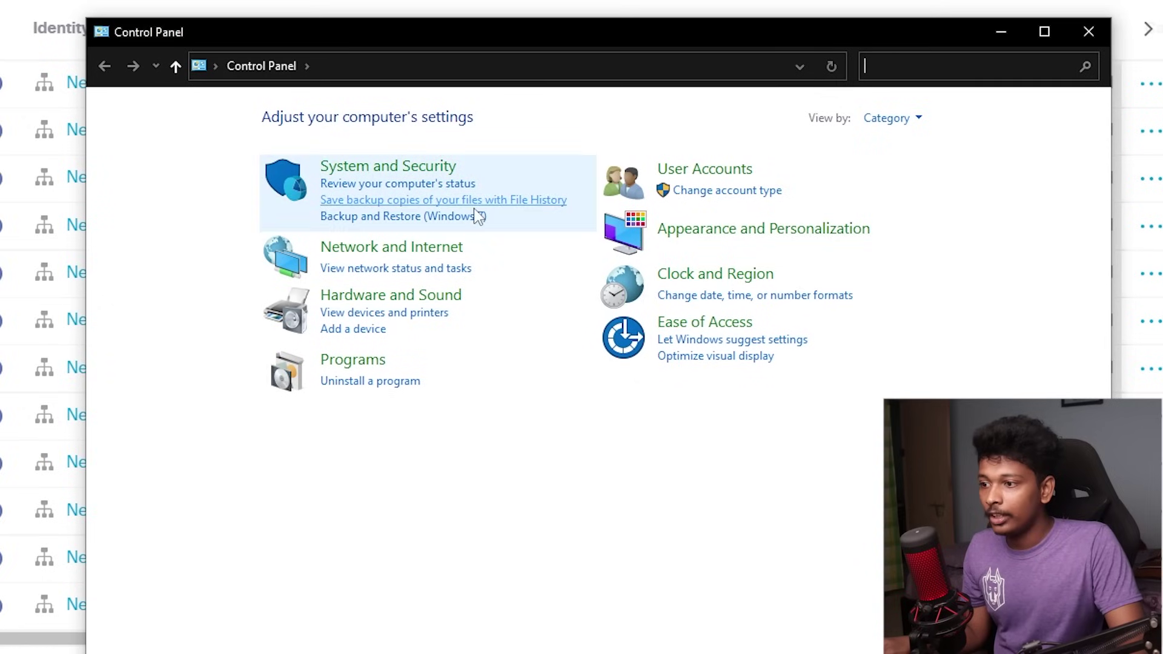
pyautogui.click(400, 248)
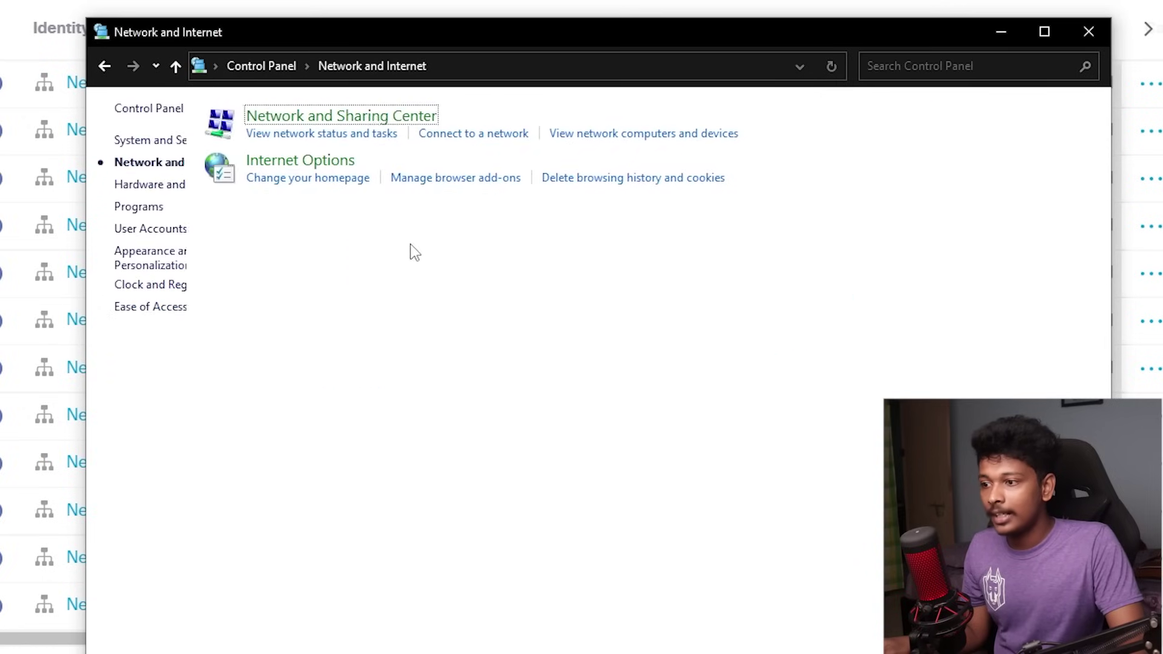
pyautogui.click(442, 115)
pyautogui.moveTo(486, 35); pyautogui.dragTo(360, 1)
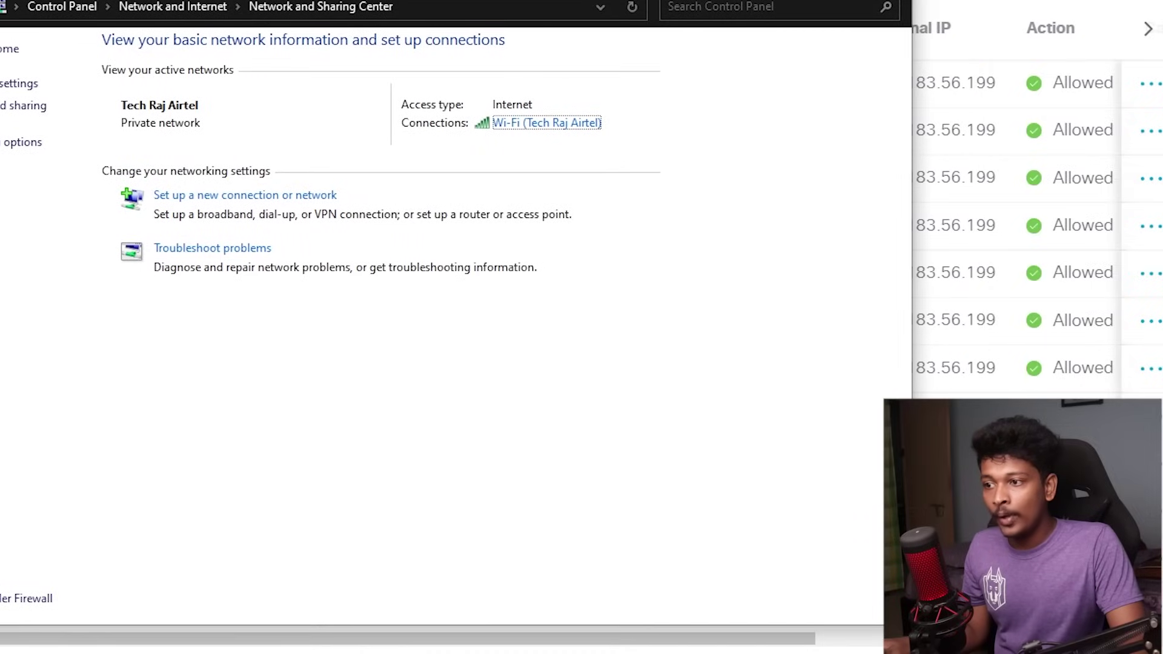
pyautogui.click(517, 127)
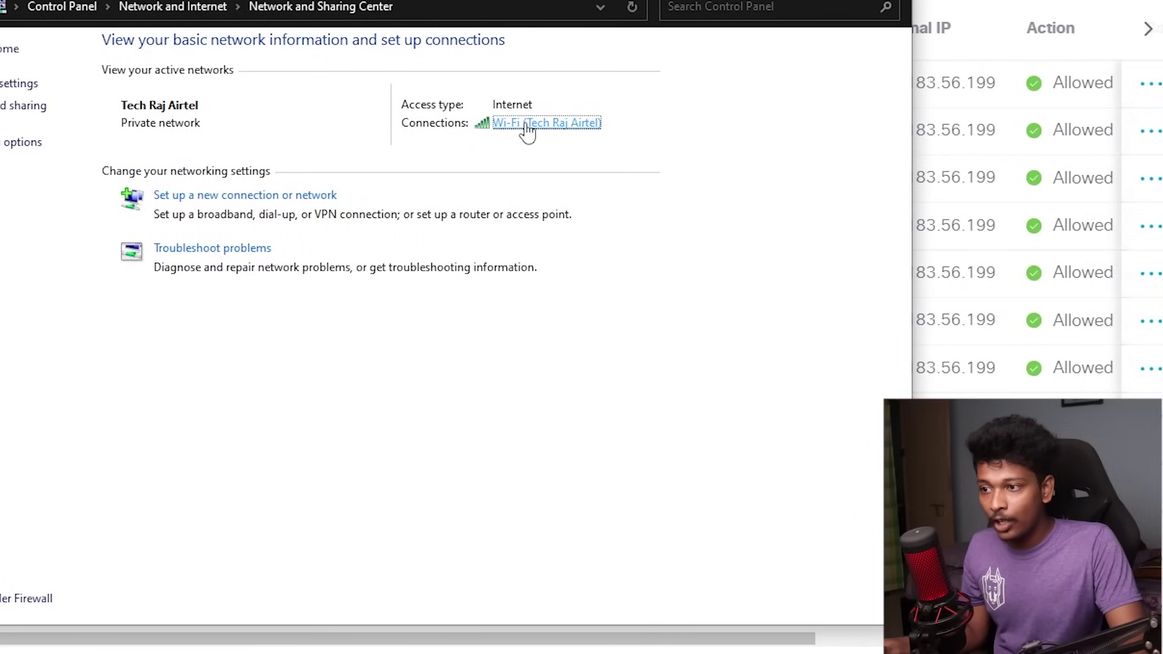
pyautogui.click(262, 480)
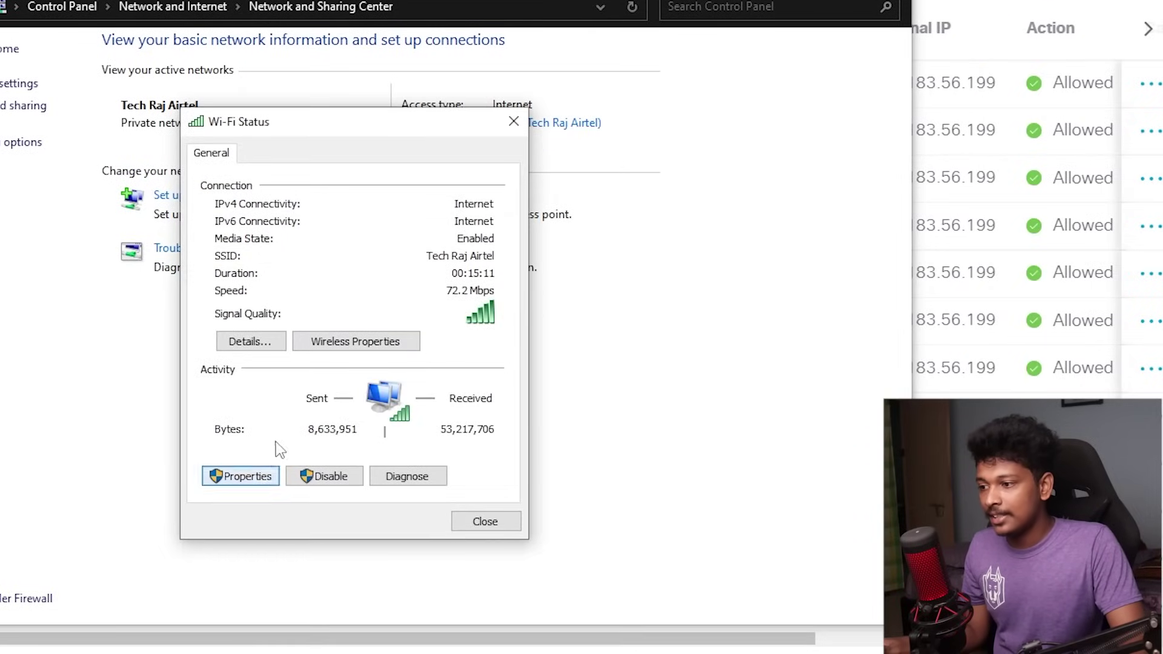
pyautogui.scroll(-1, 434, 342)
pyautogui.scroll(-1, 434, 344)
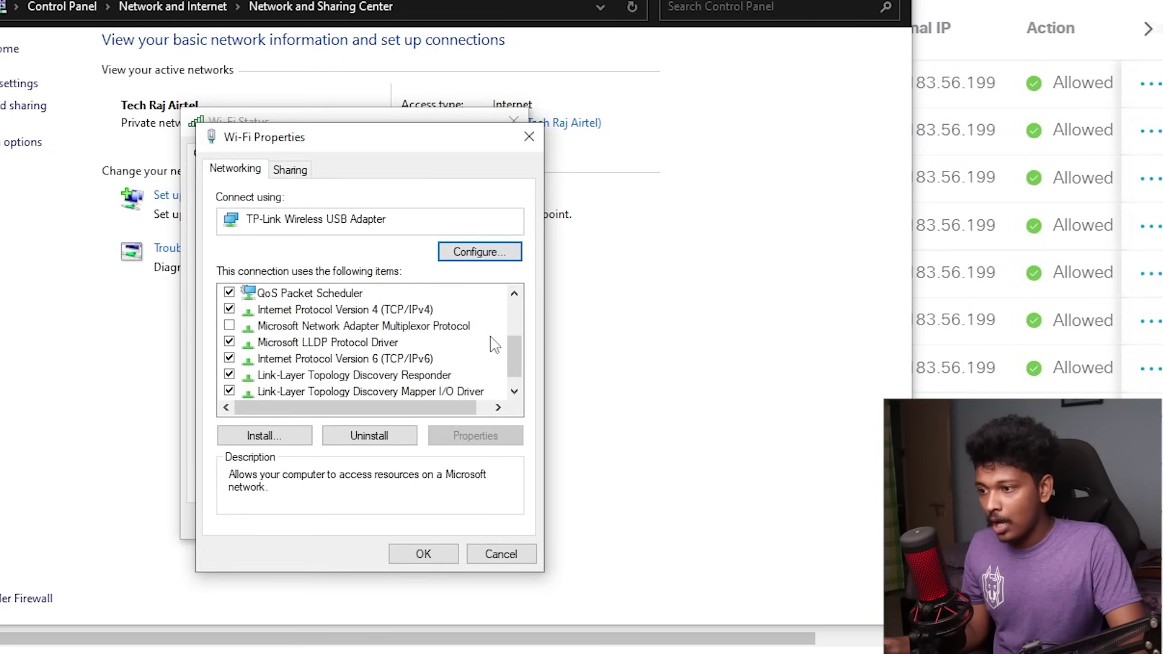
pyautogui.doubleClick(358, 310)
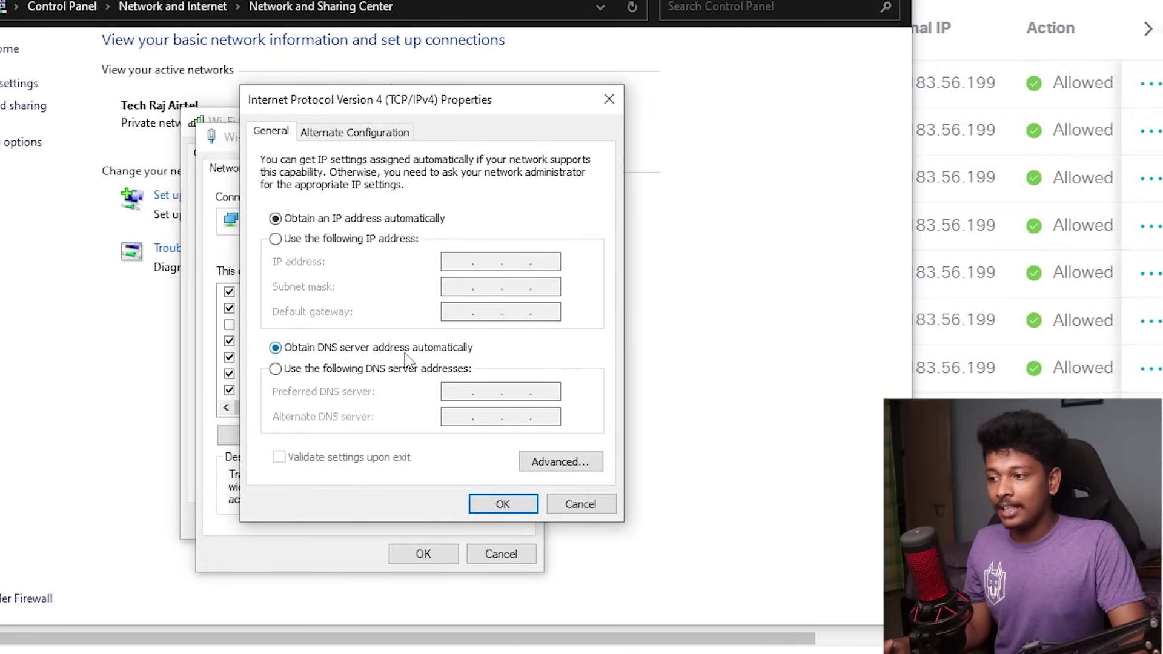
# - Set the DNS servers to 8.8.8.8 and 1.1.1.1, applying and closing the Wi-Fi windows
pyautogui.click(275, 369)
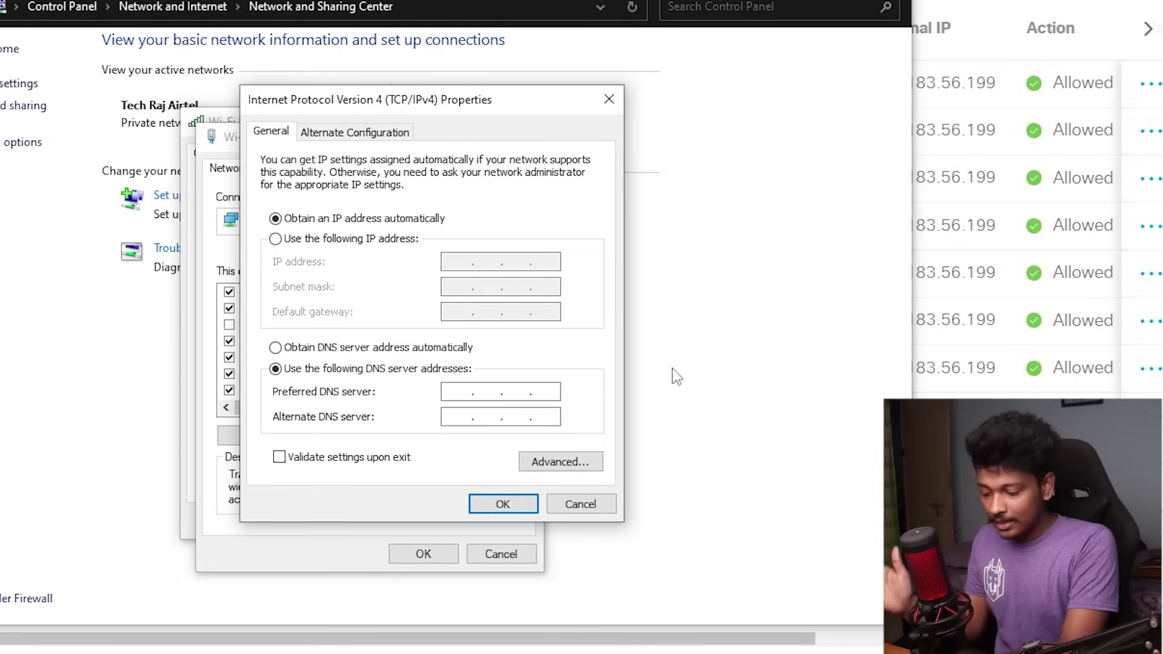
pyautogui.write('8 . 8 . 8 . 8')
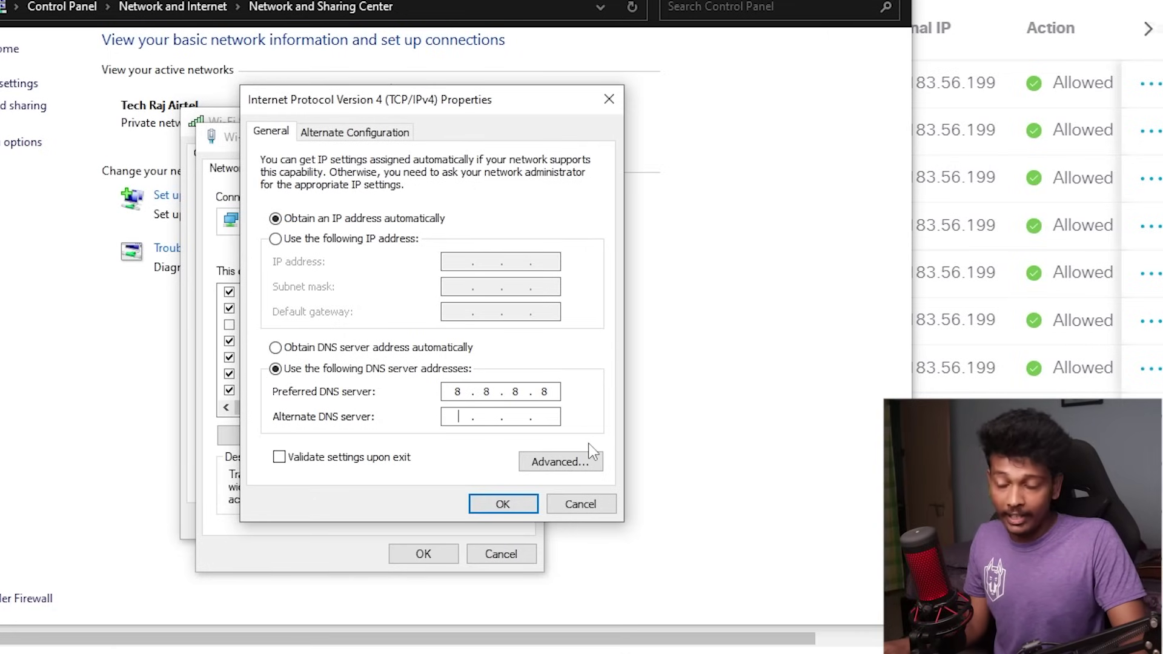
pyautogui.write('1.1')
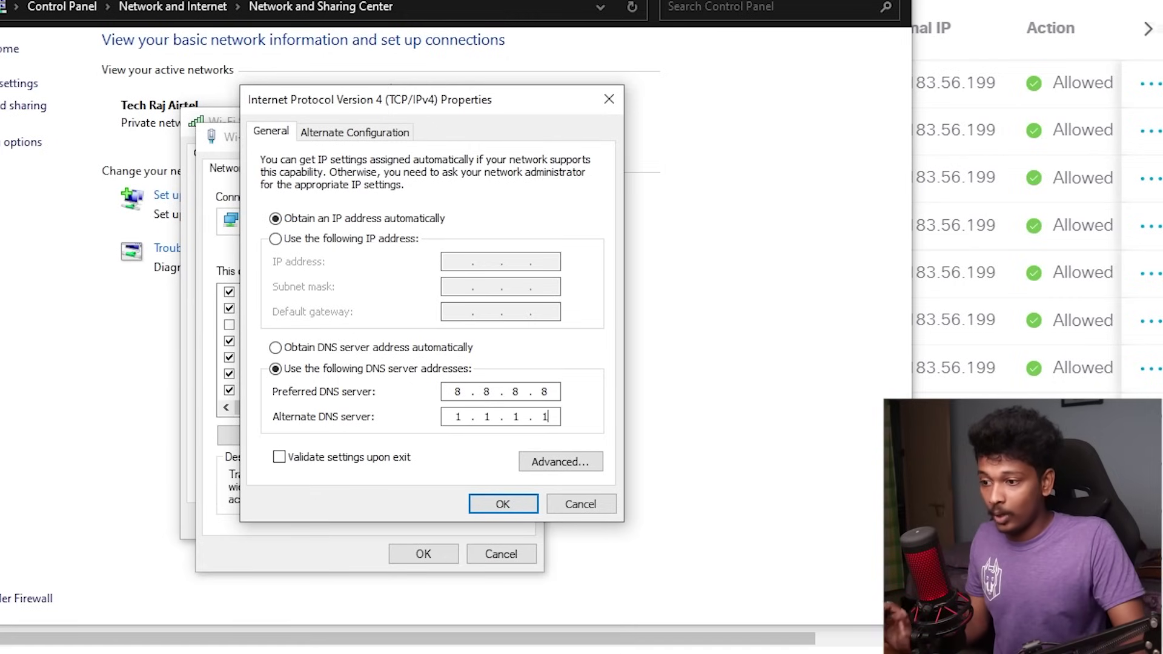
pyautogui.press('Return')
pyautogui.click(424, 553)
pyautogui.click(480, 524)
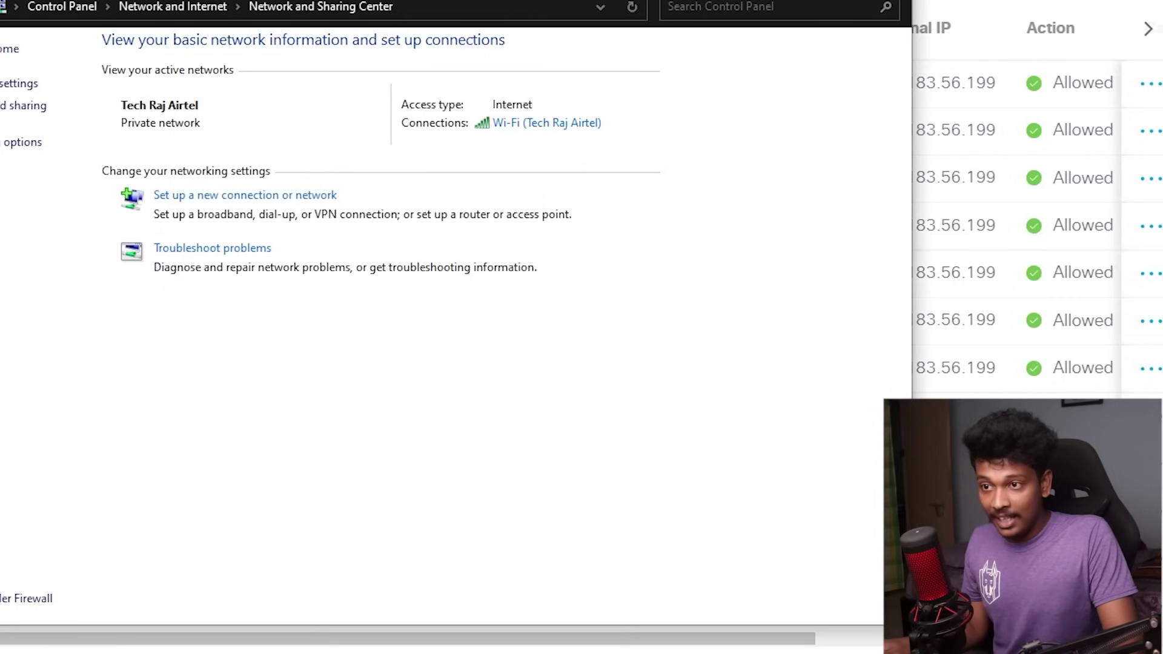